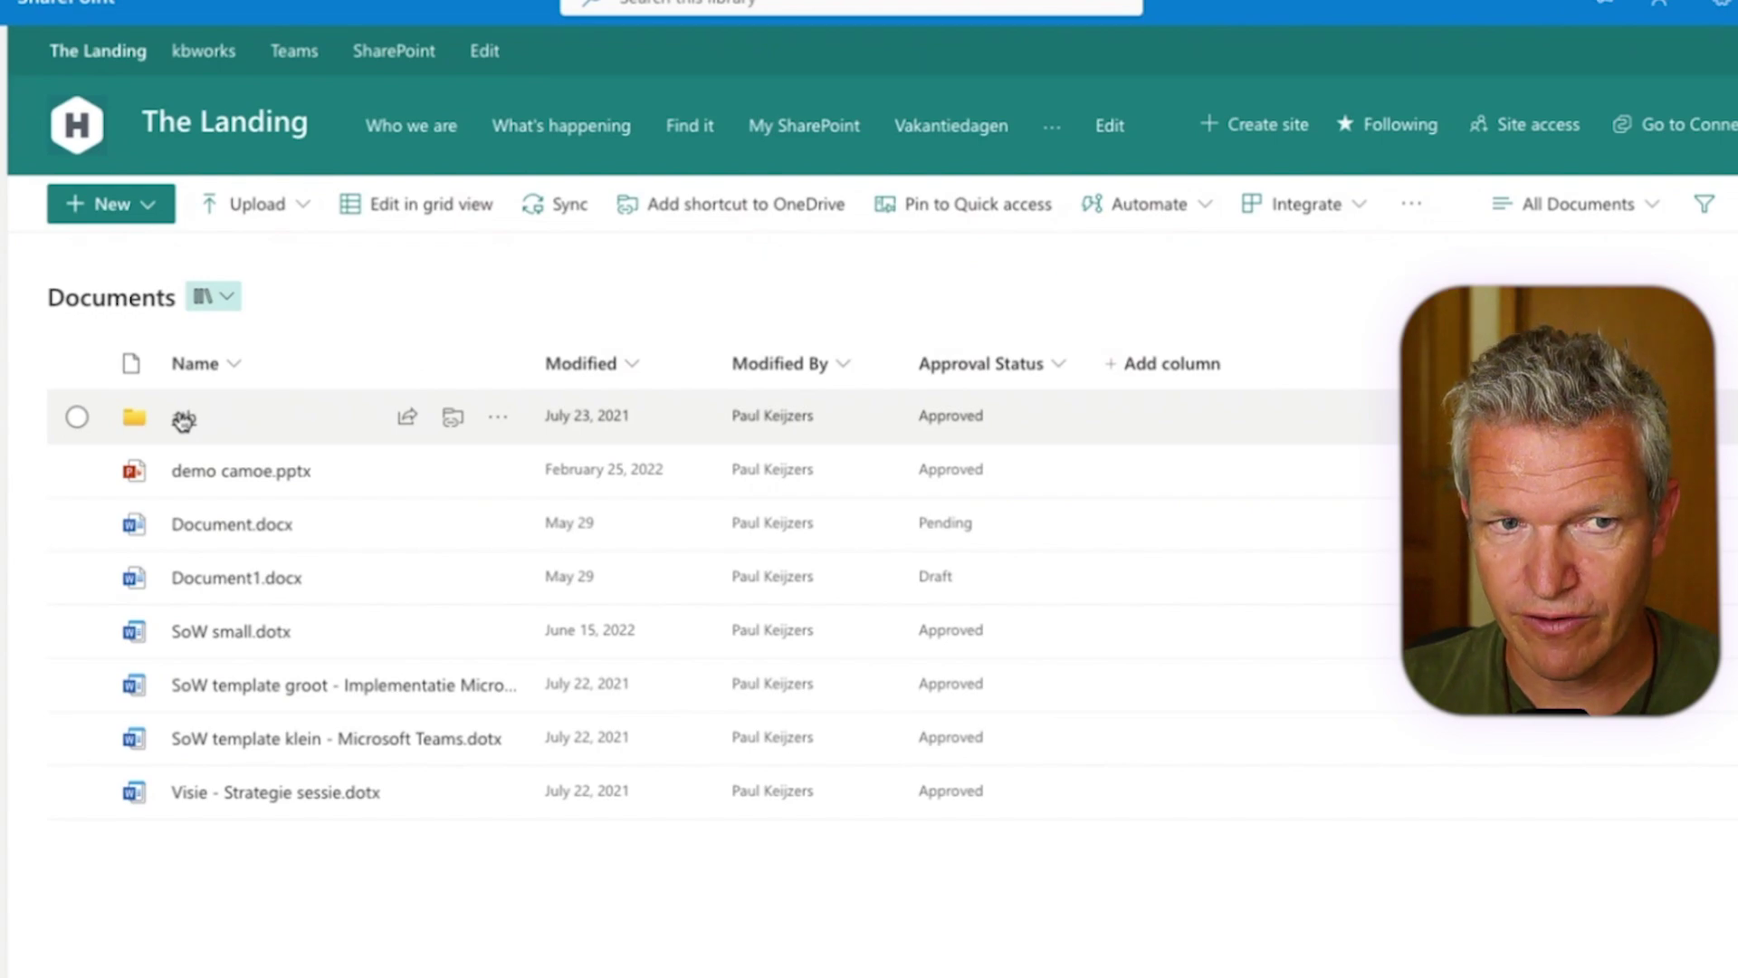
Browse into the atb, level 2 and level 3 folders, then return to the Documents root.
{"action": "left_click", "coordinate": [214, 434]}
{"action": "left_click", "coordinate": [194, 426]}
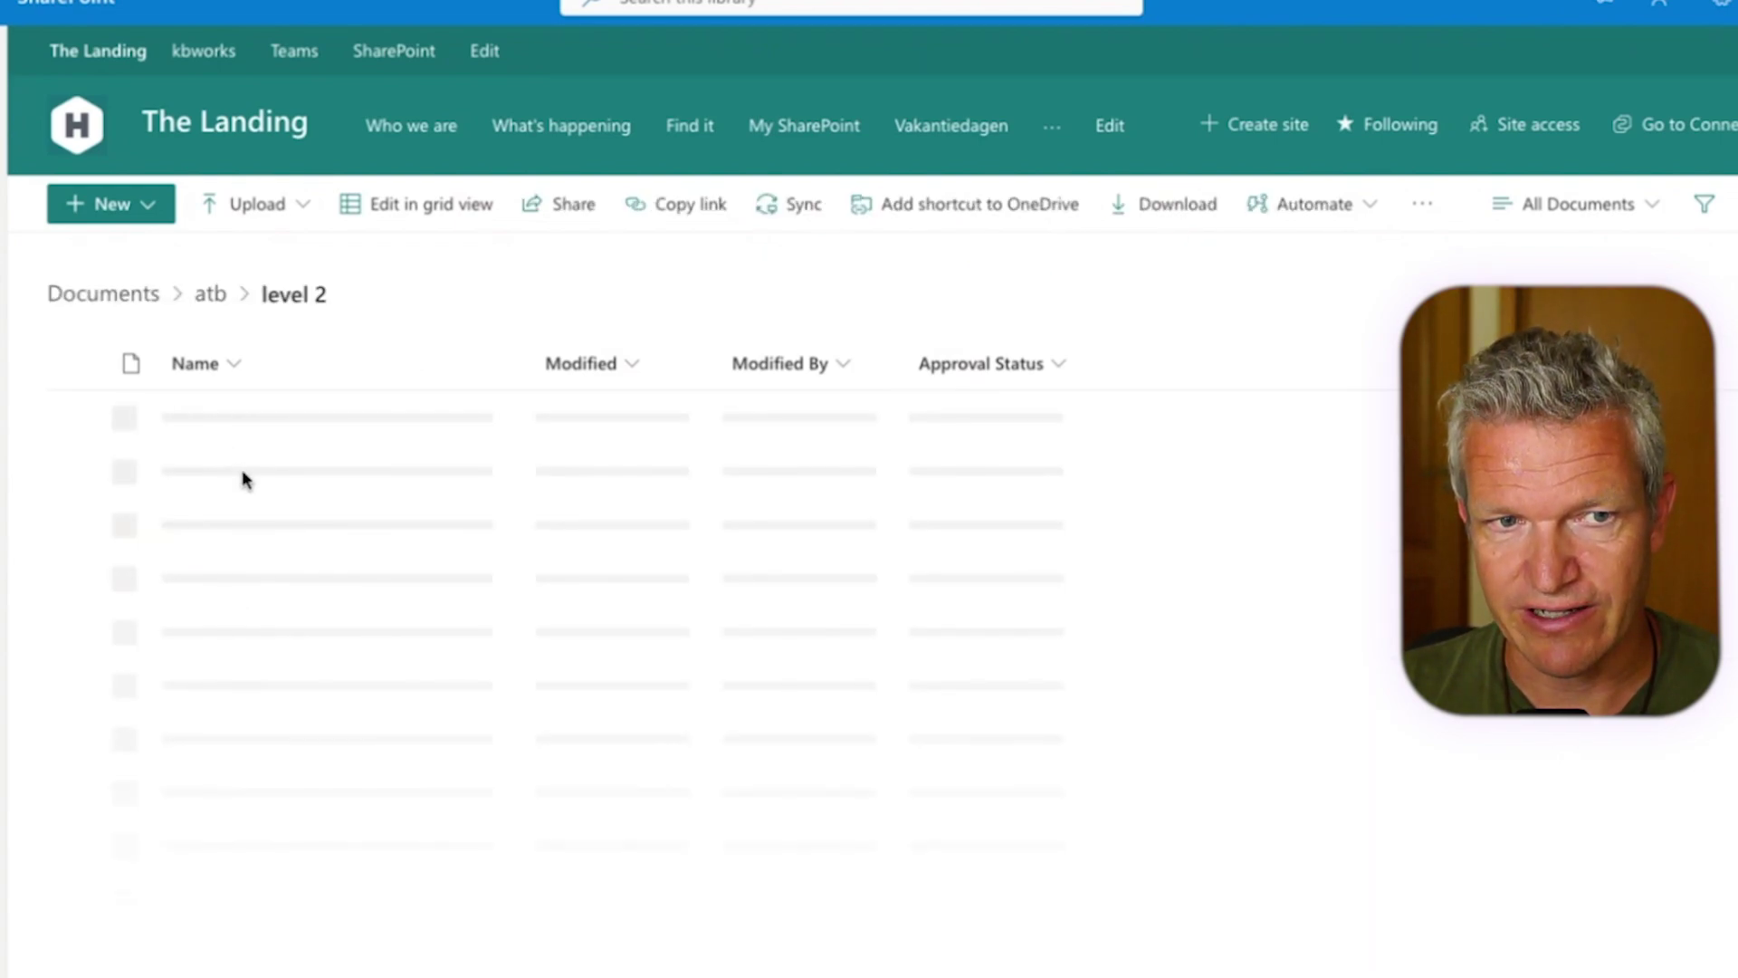
{"action": "left_click", "coordinate": [217, 418]}
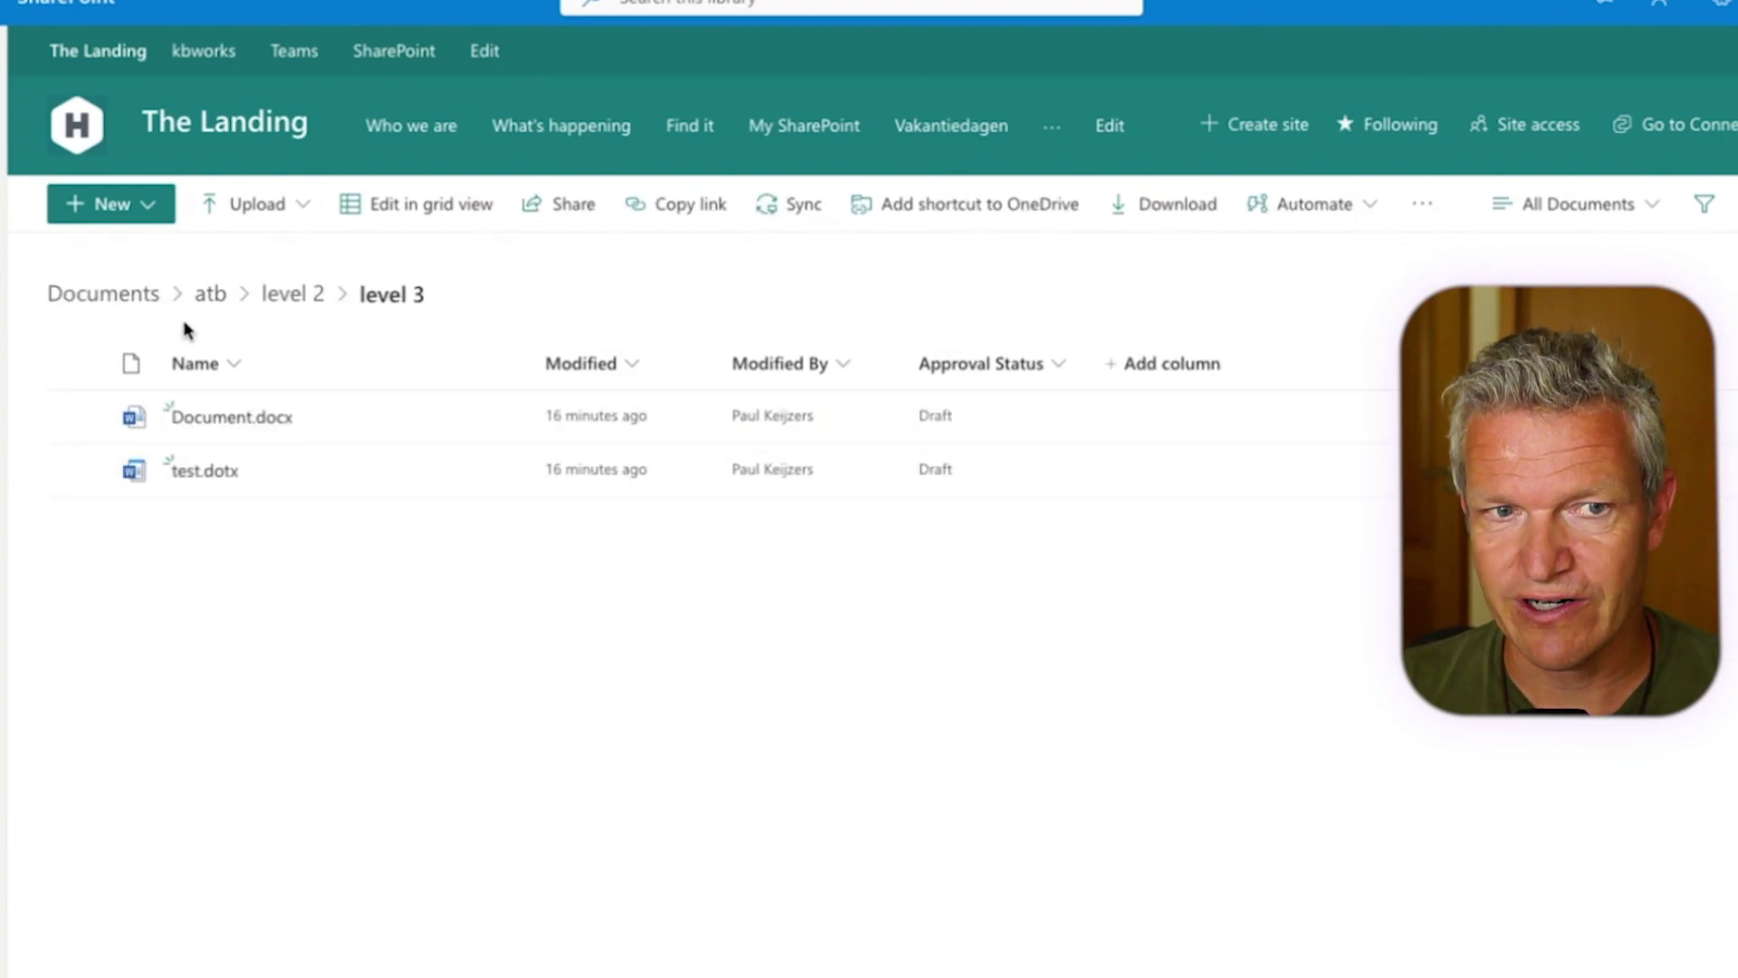
{"action": "left_click", "coordinate": [113, 316]}
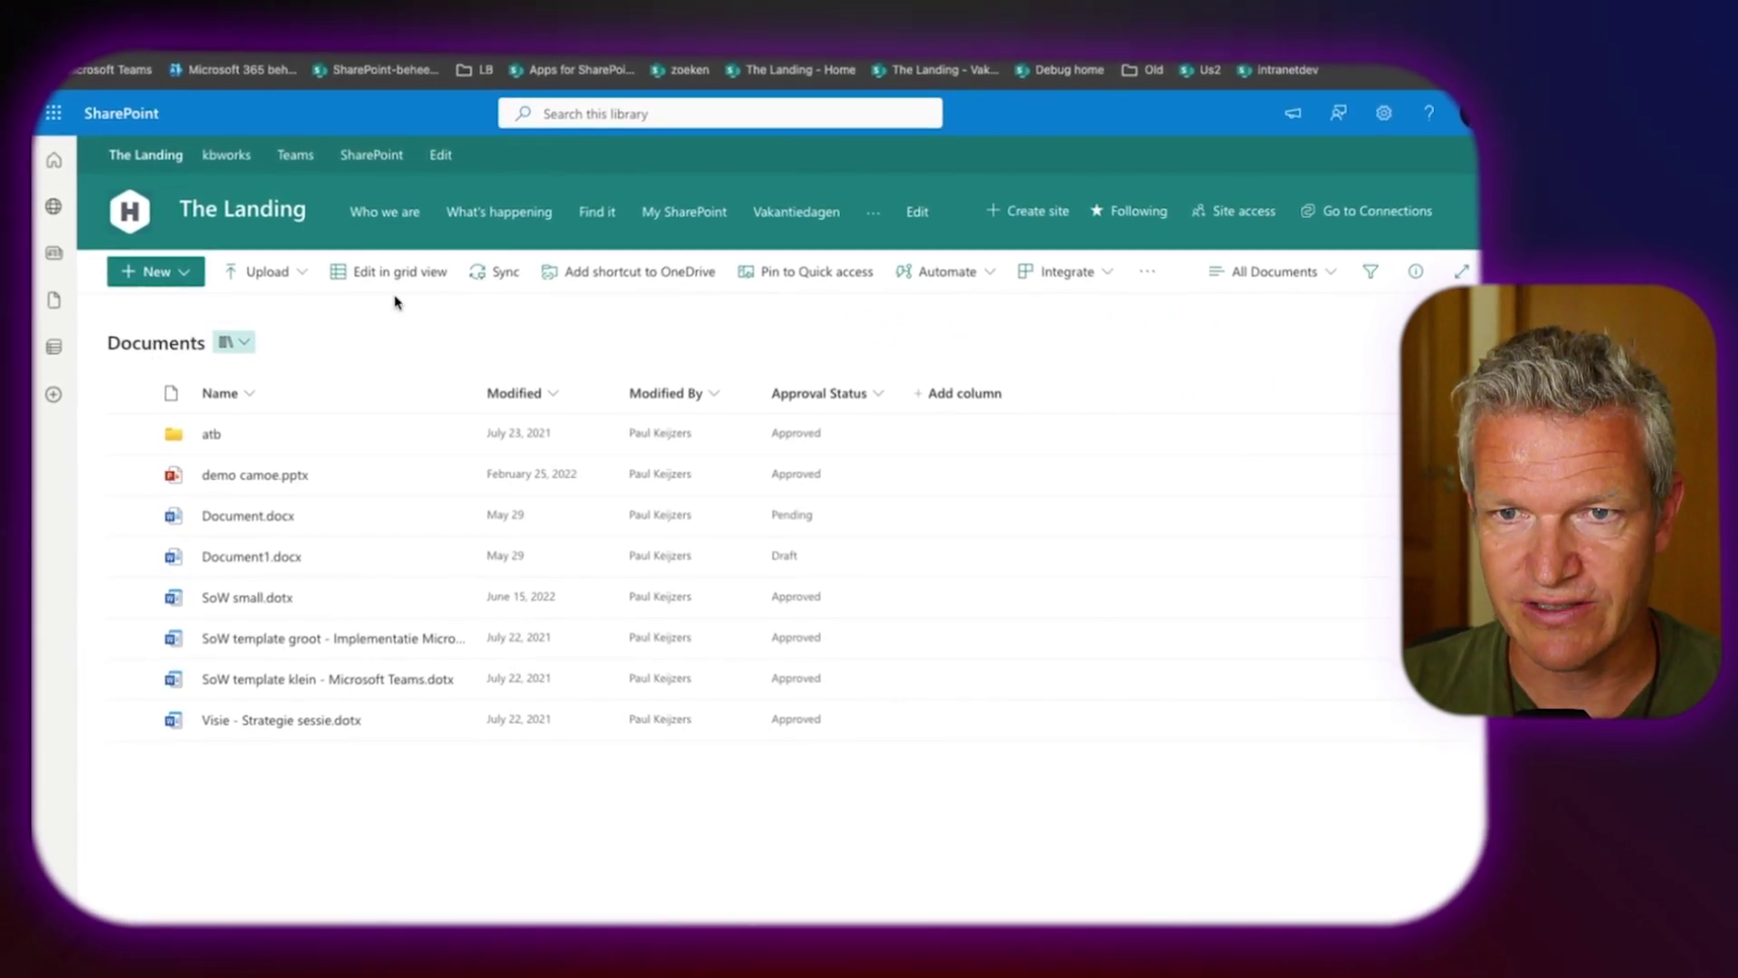
Create a public list view named 'view without folders' from the views menu.
{"action": "left_click", "coordinate": [1331, 274]}
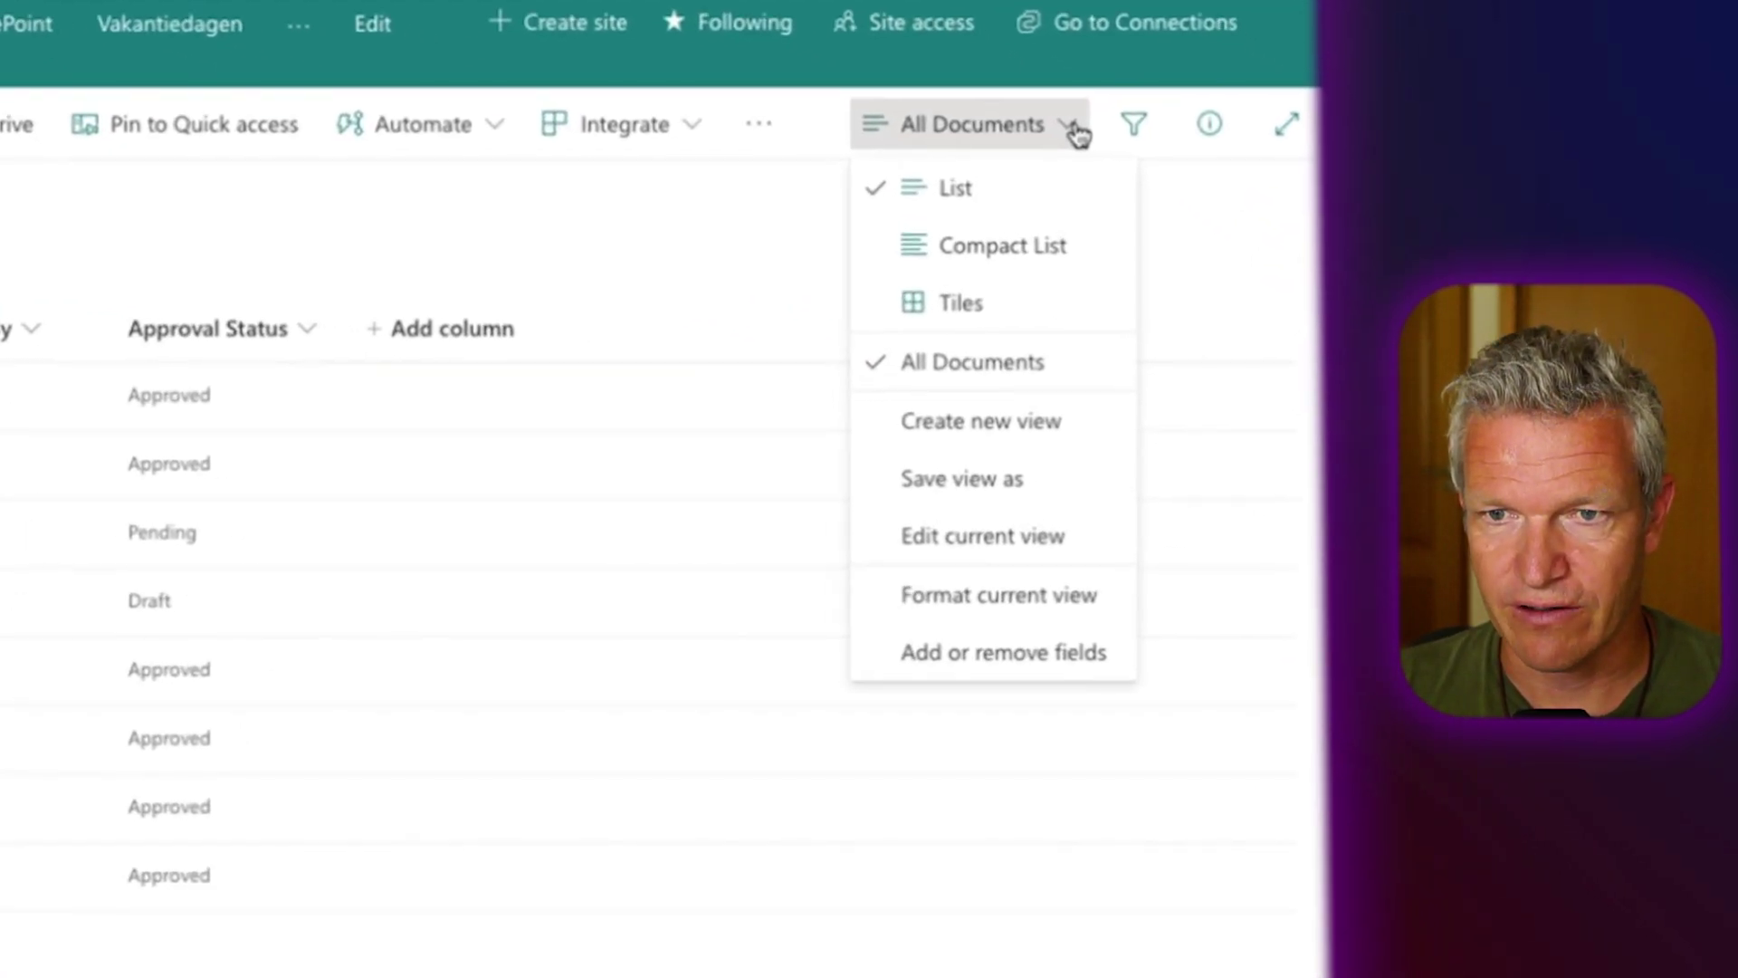
{"action": "left_click", "coordinate": [1061, 439]}
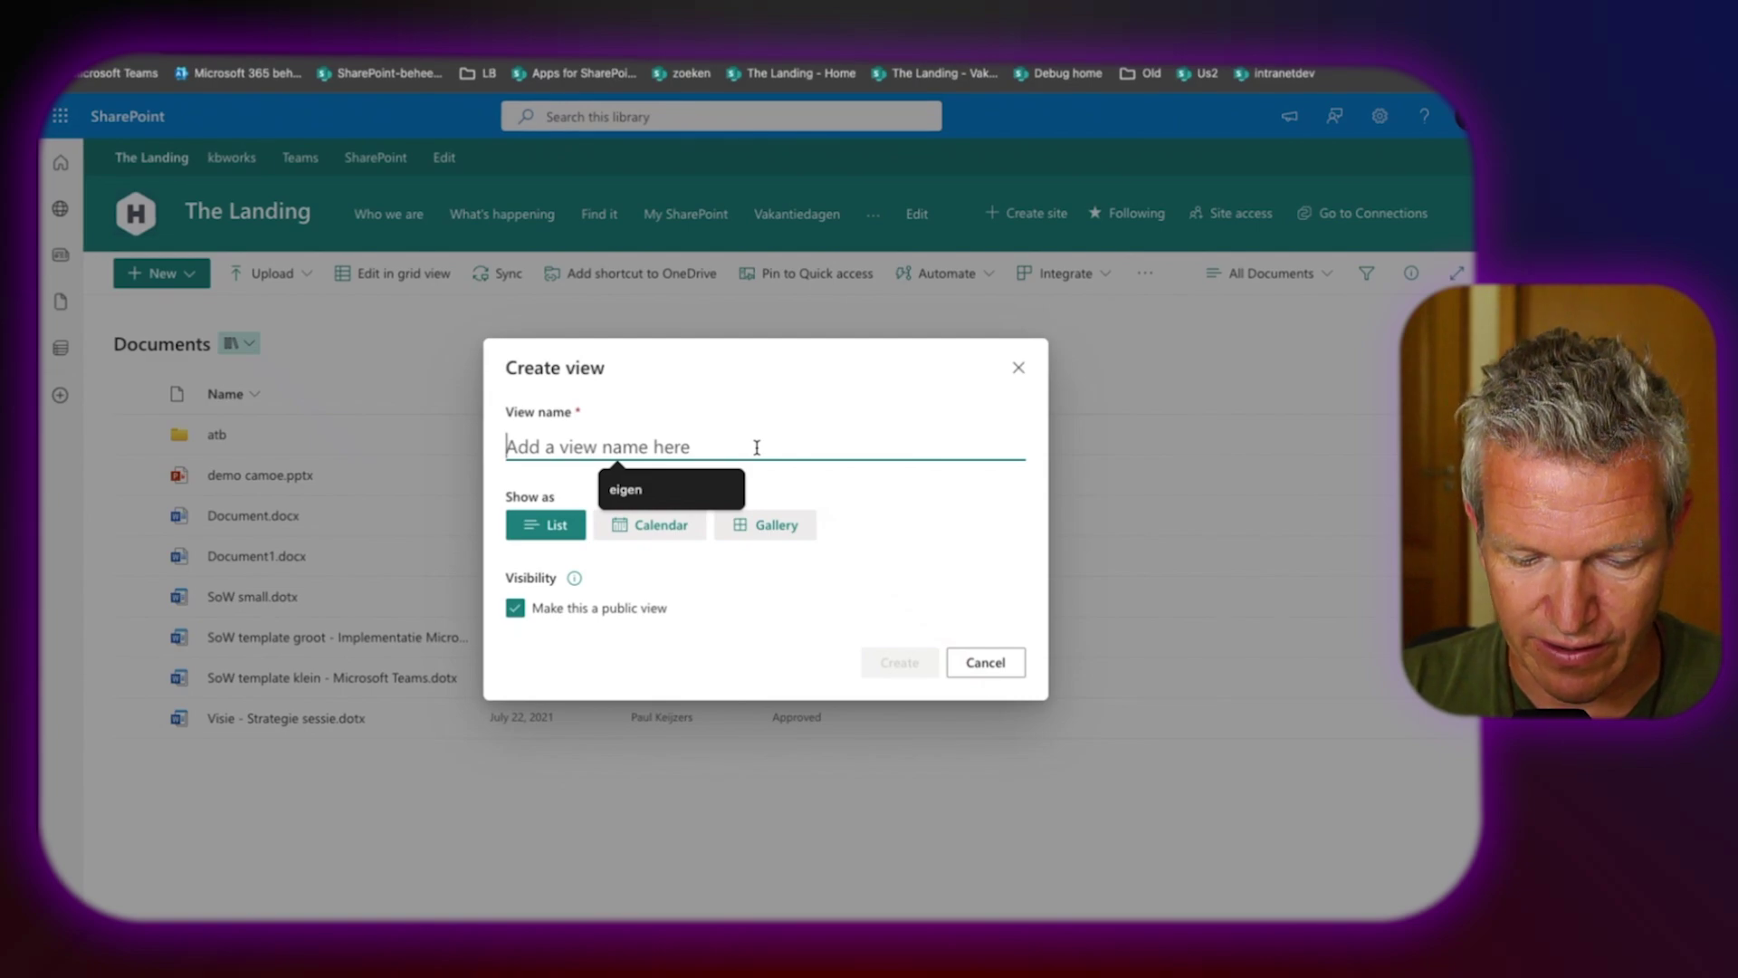
{"action": "type", "text": "V"}
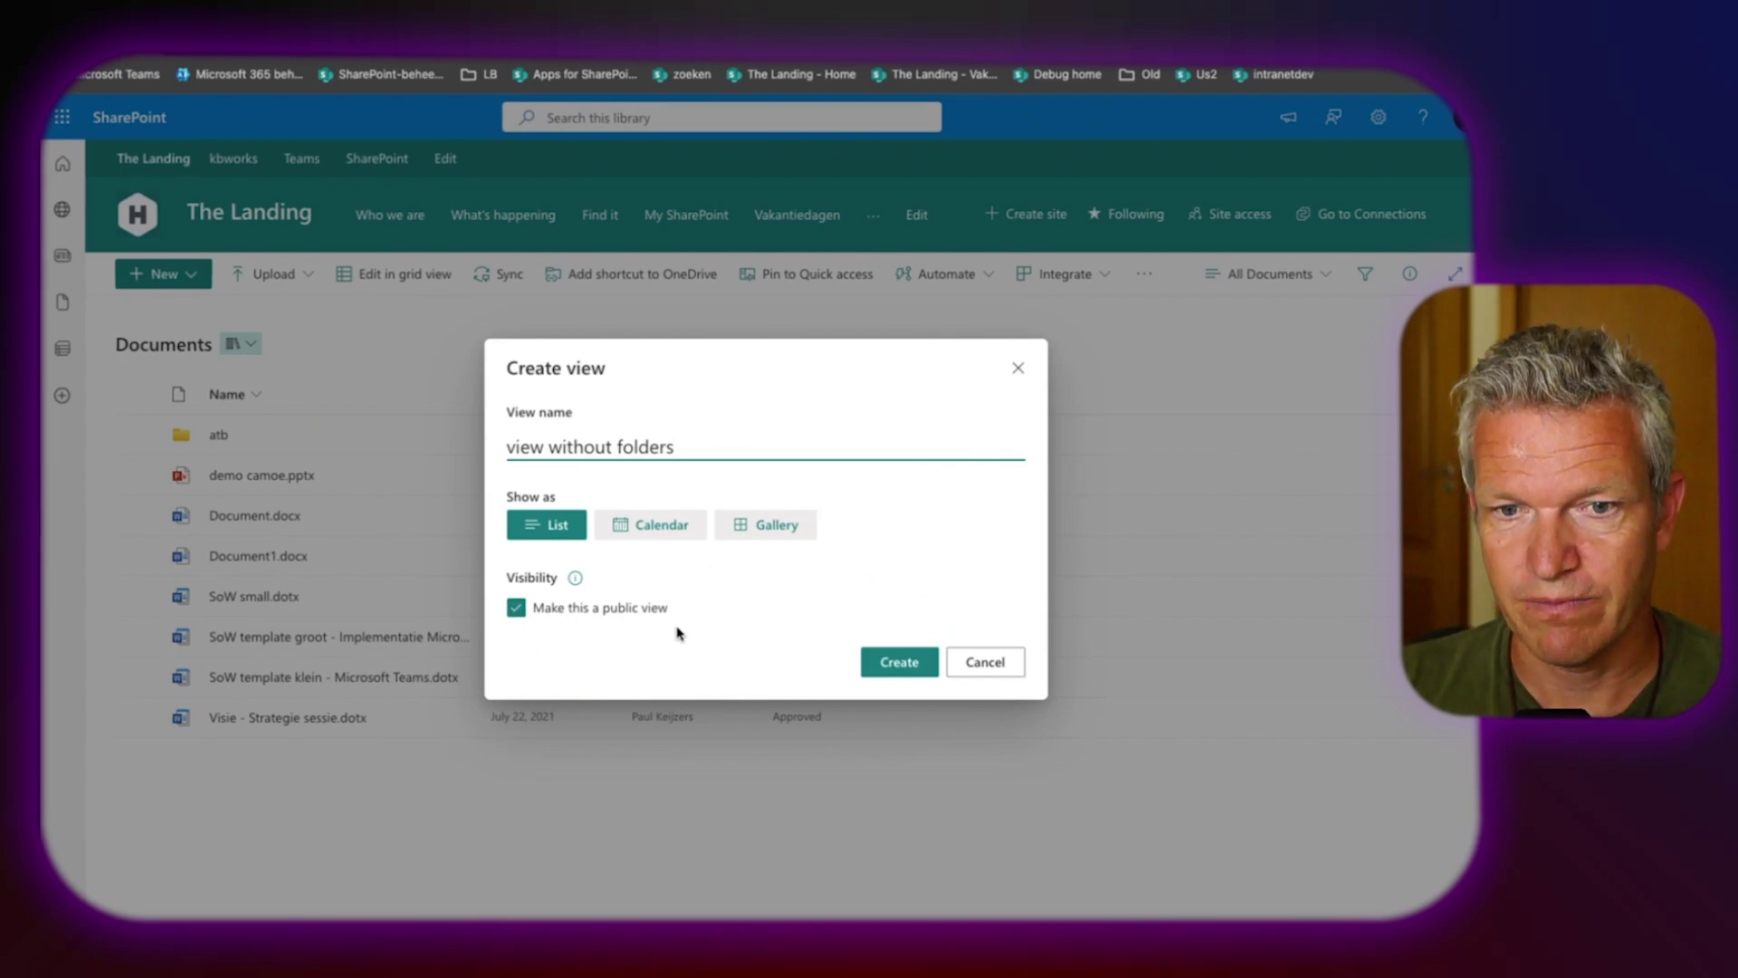
{"action": "left_click", "coordinate": [900, 661]}
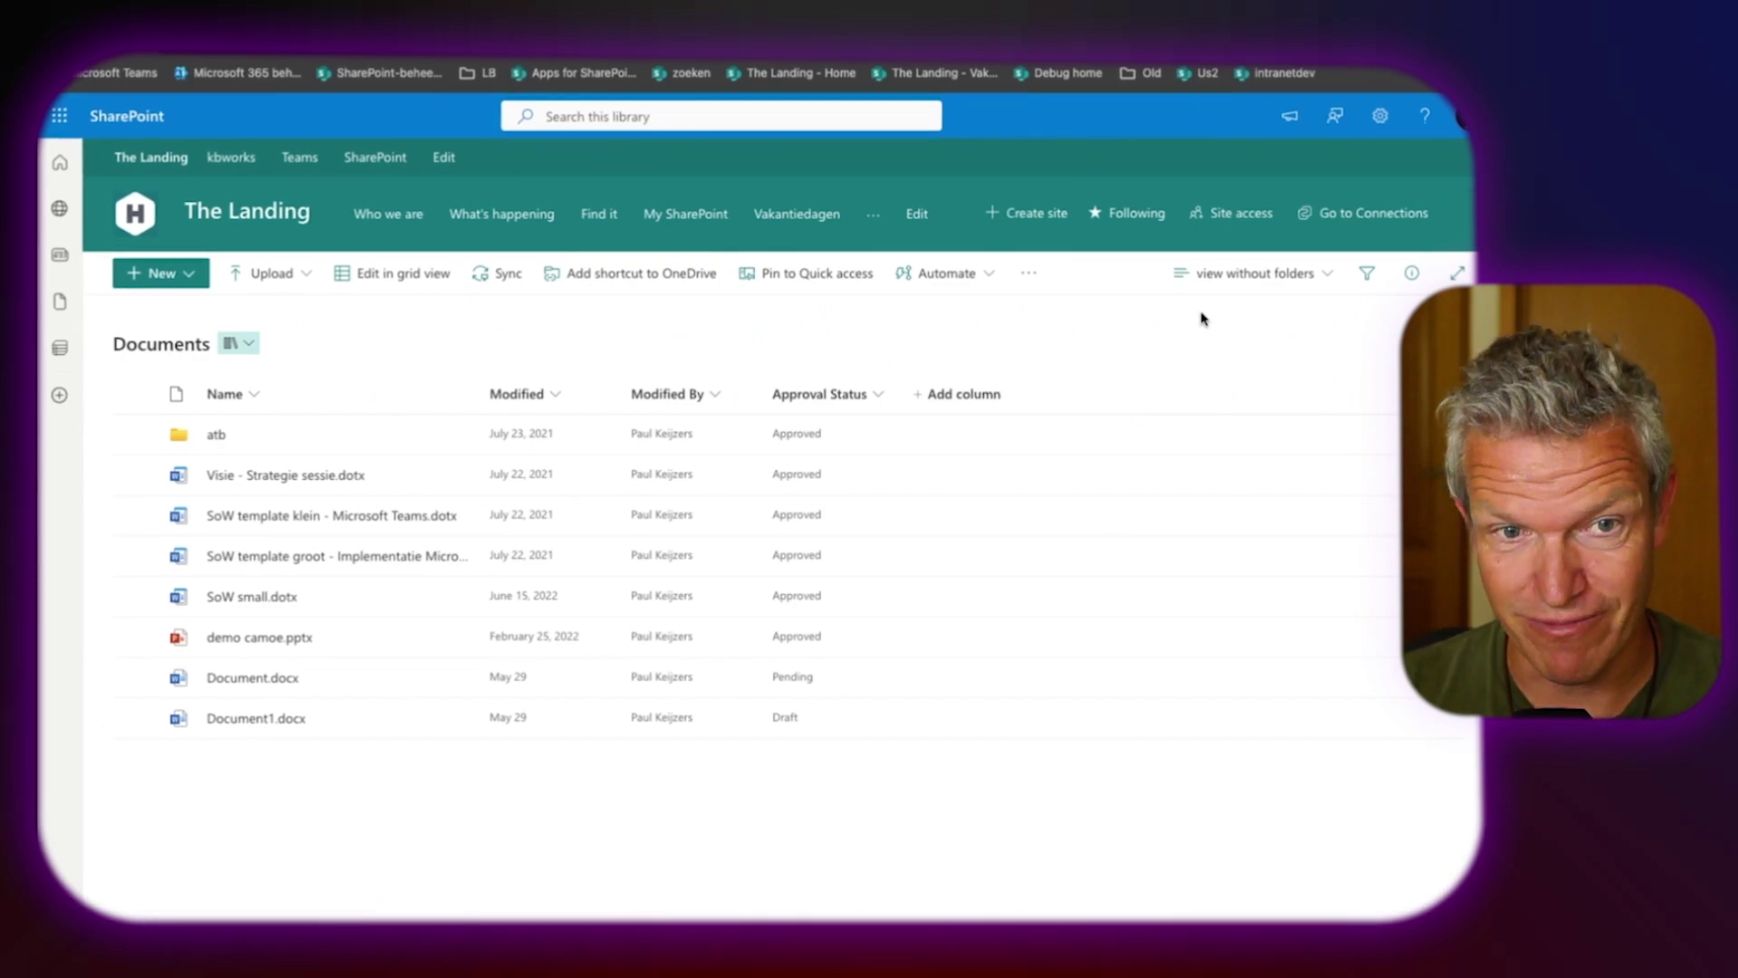
Edit the current view to show all items without folders.
{"action": "left_click", "coordinate": [1271, 276]}
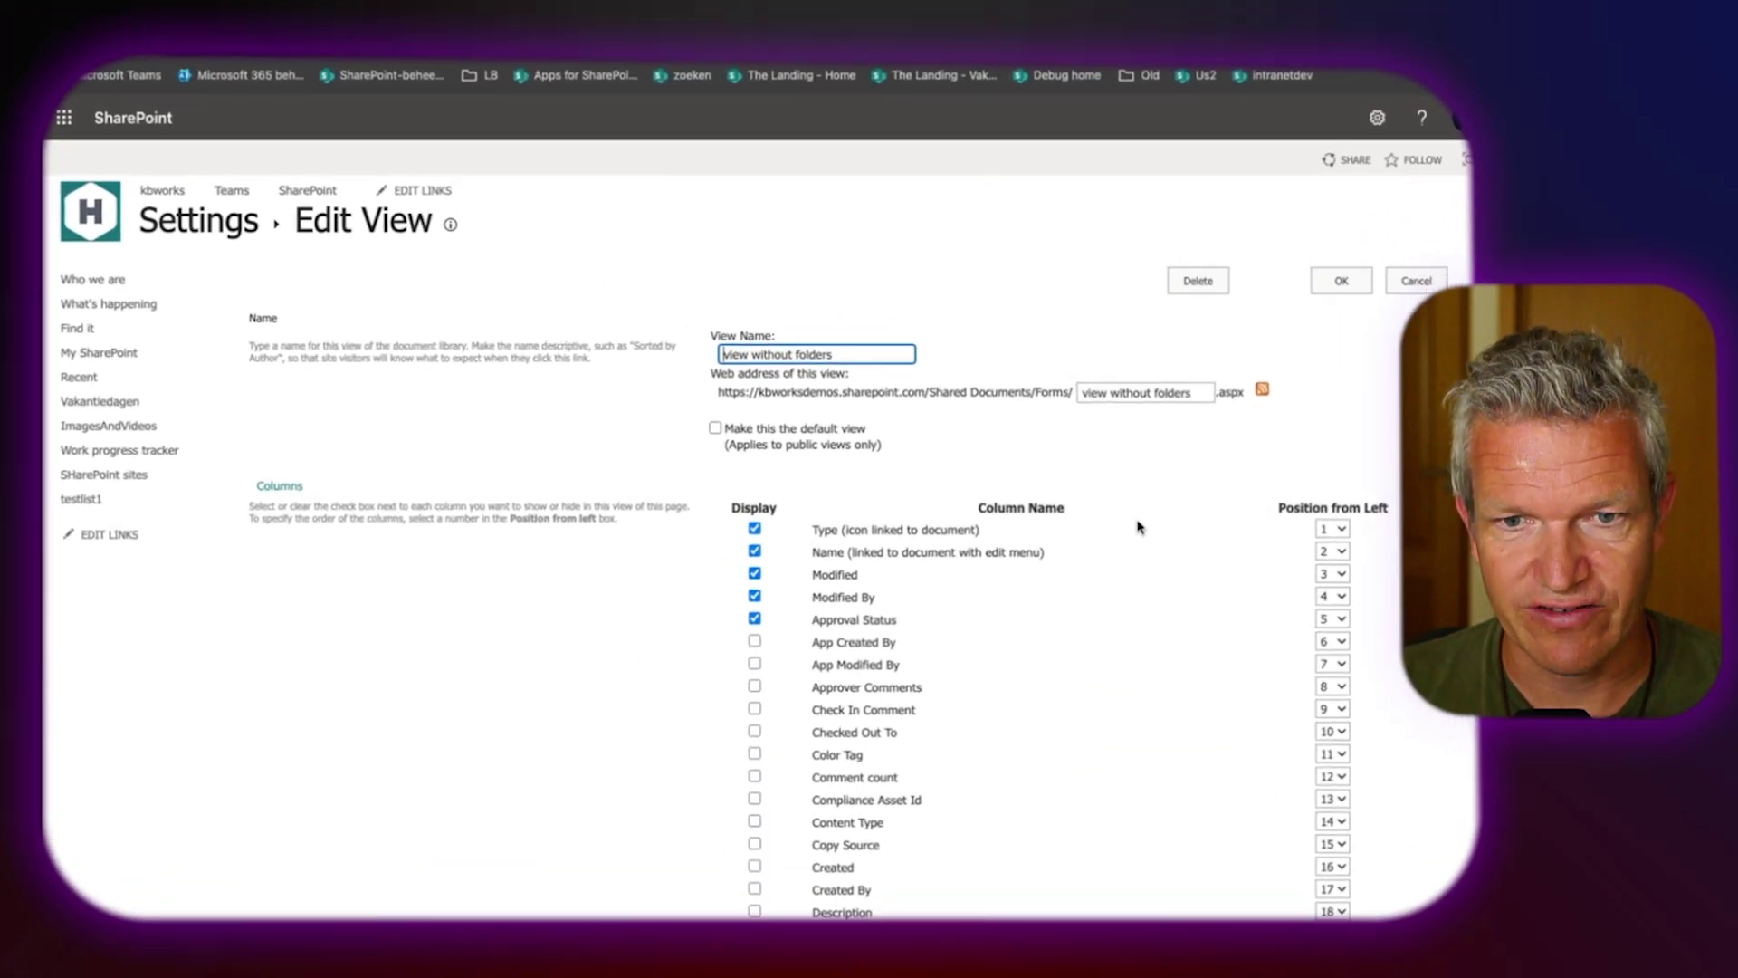
{"action": "scroll", "coordinate": [1139, 527], "scroll_direction": "down", "scroll_amount": 20}
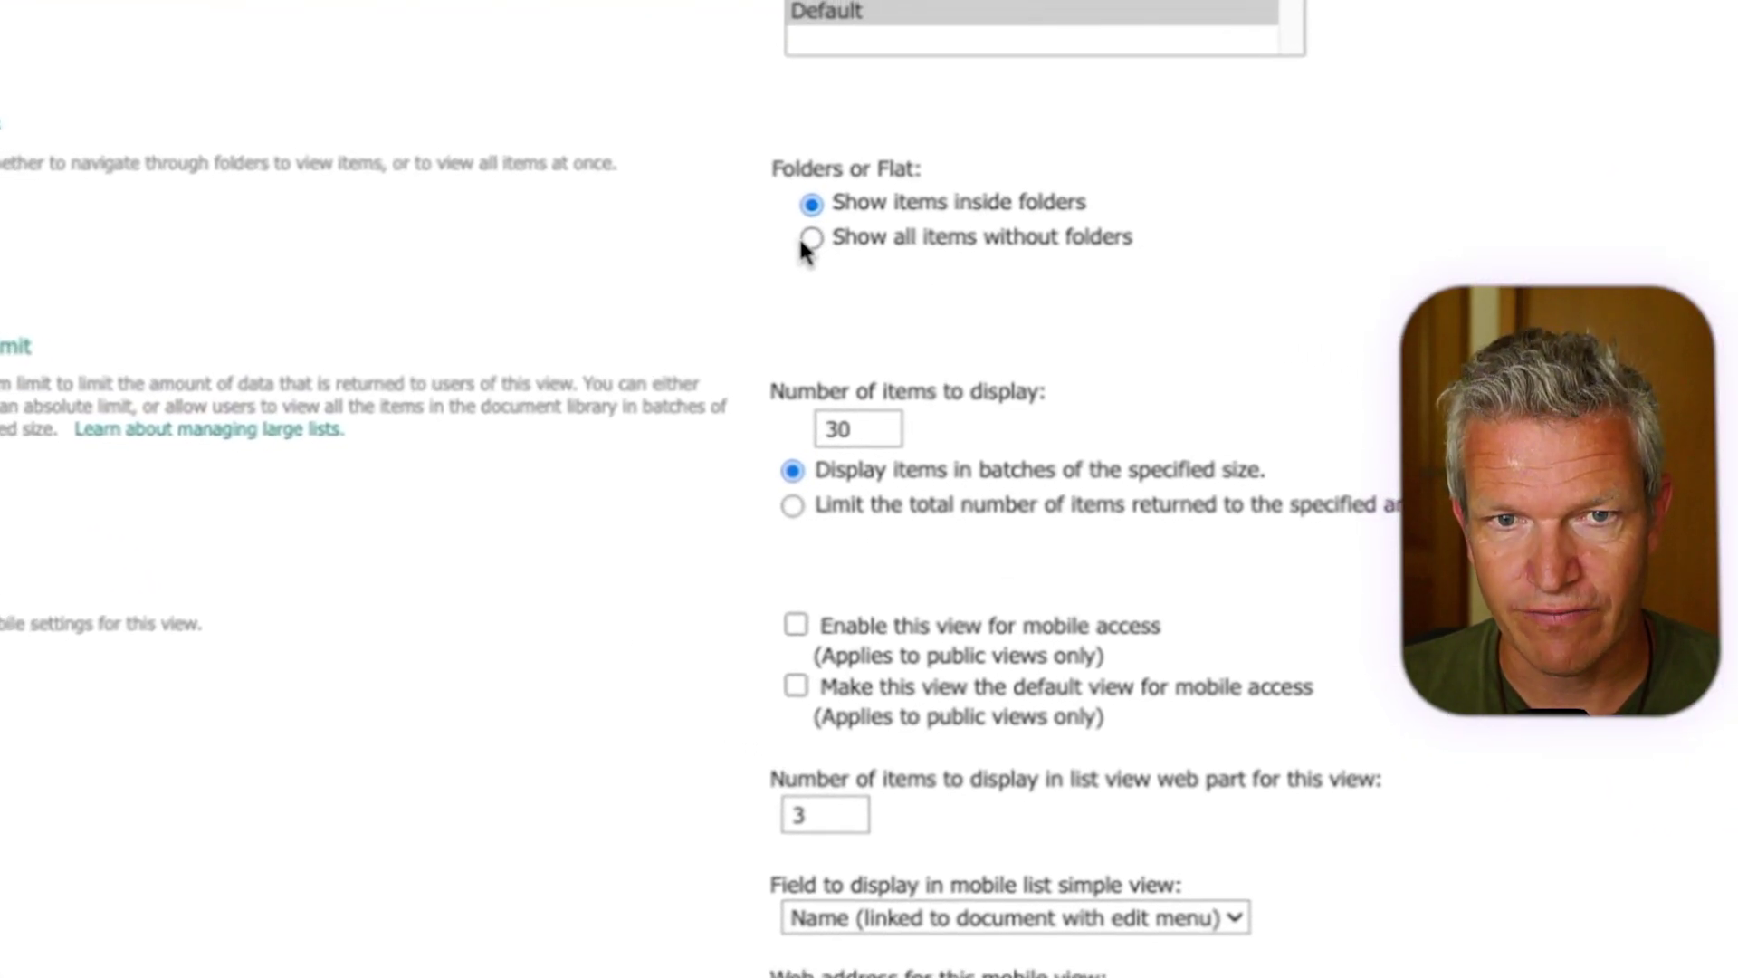
{"action": "left_click", "coordinate": [799, 226]}
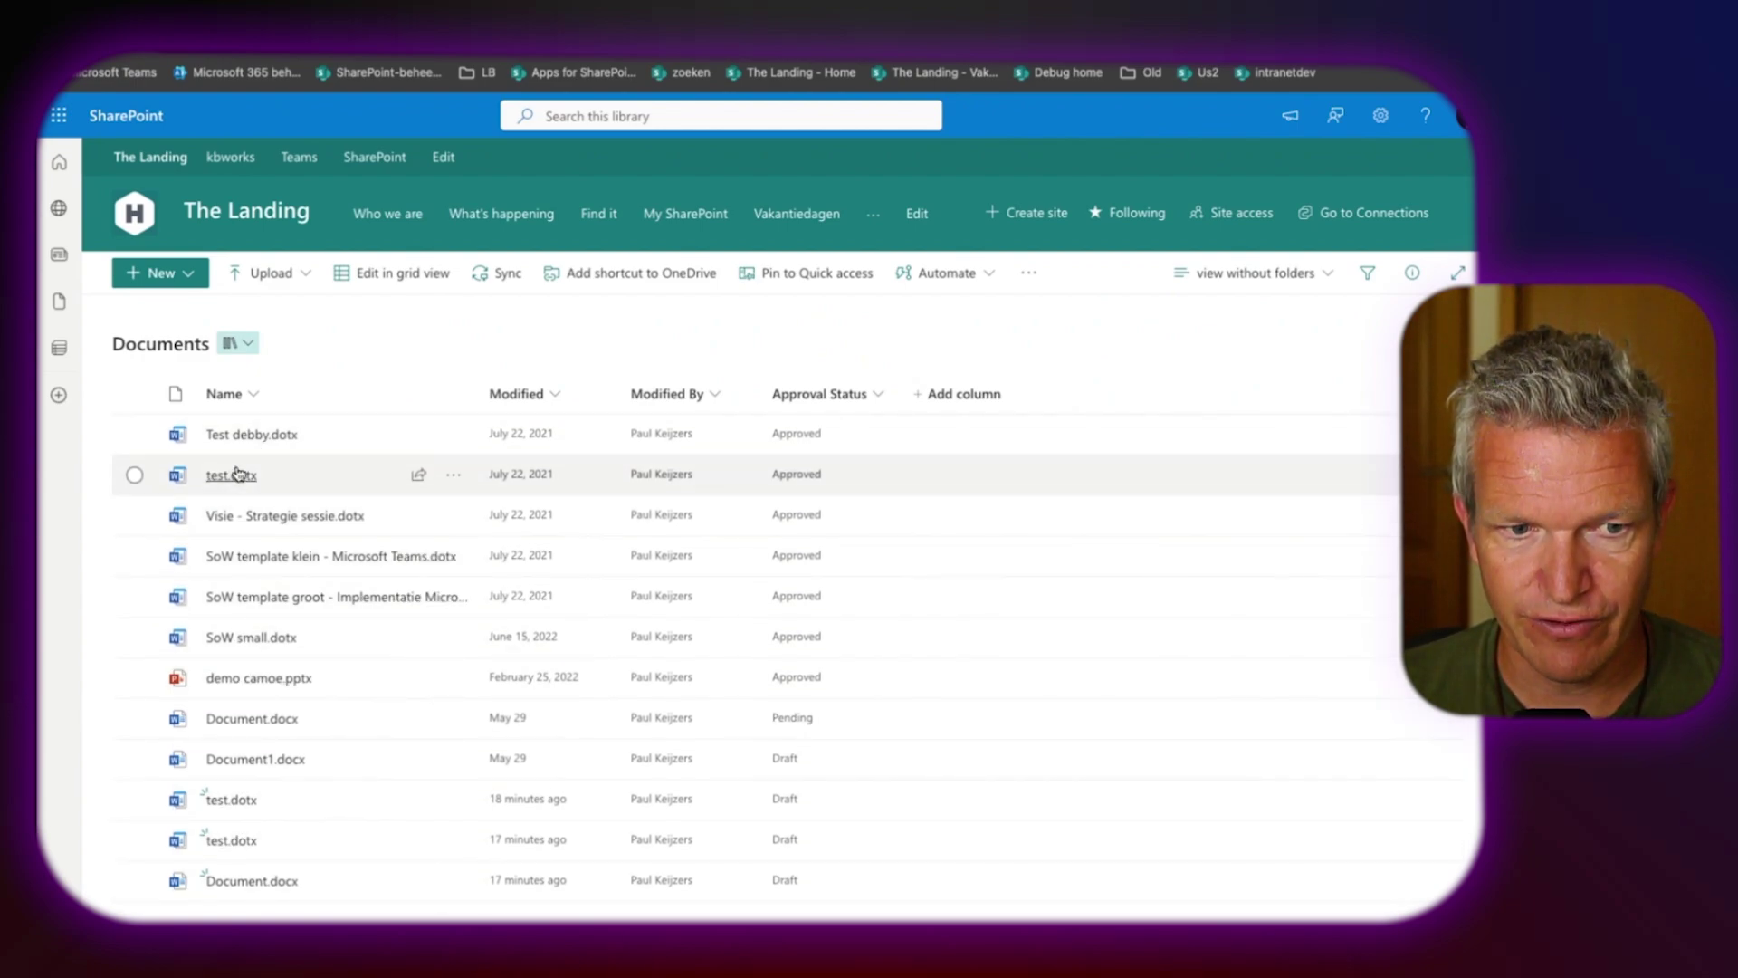
Sort files by Name A to Z and add a single-line text column named 'path'.
{"action": "left_click", "coordinate": [246, 399]}
{"action": "left_click", "coordinate": [241, 431]}
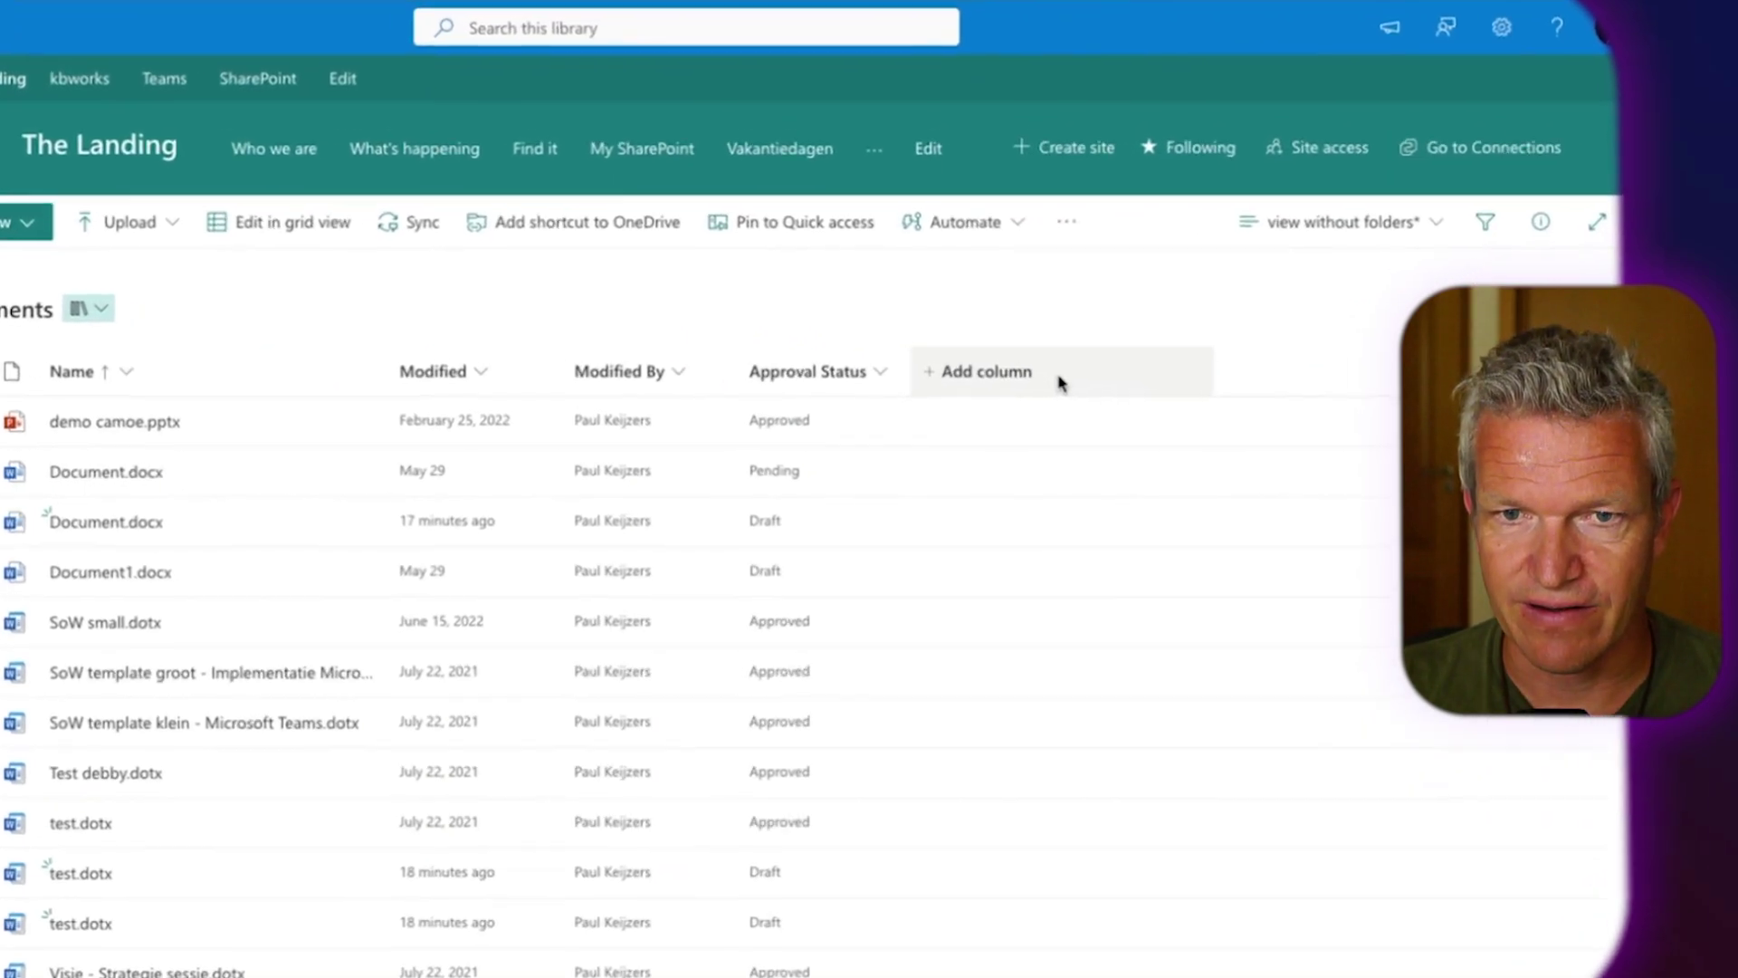
{"action": "left_click", "coordinate": [1023, 402]}
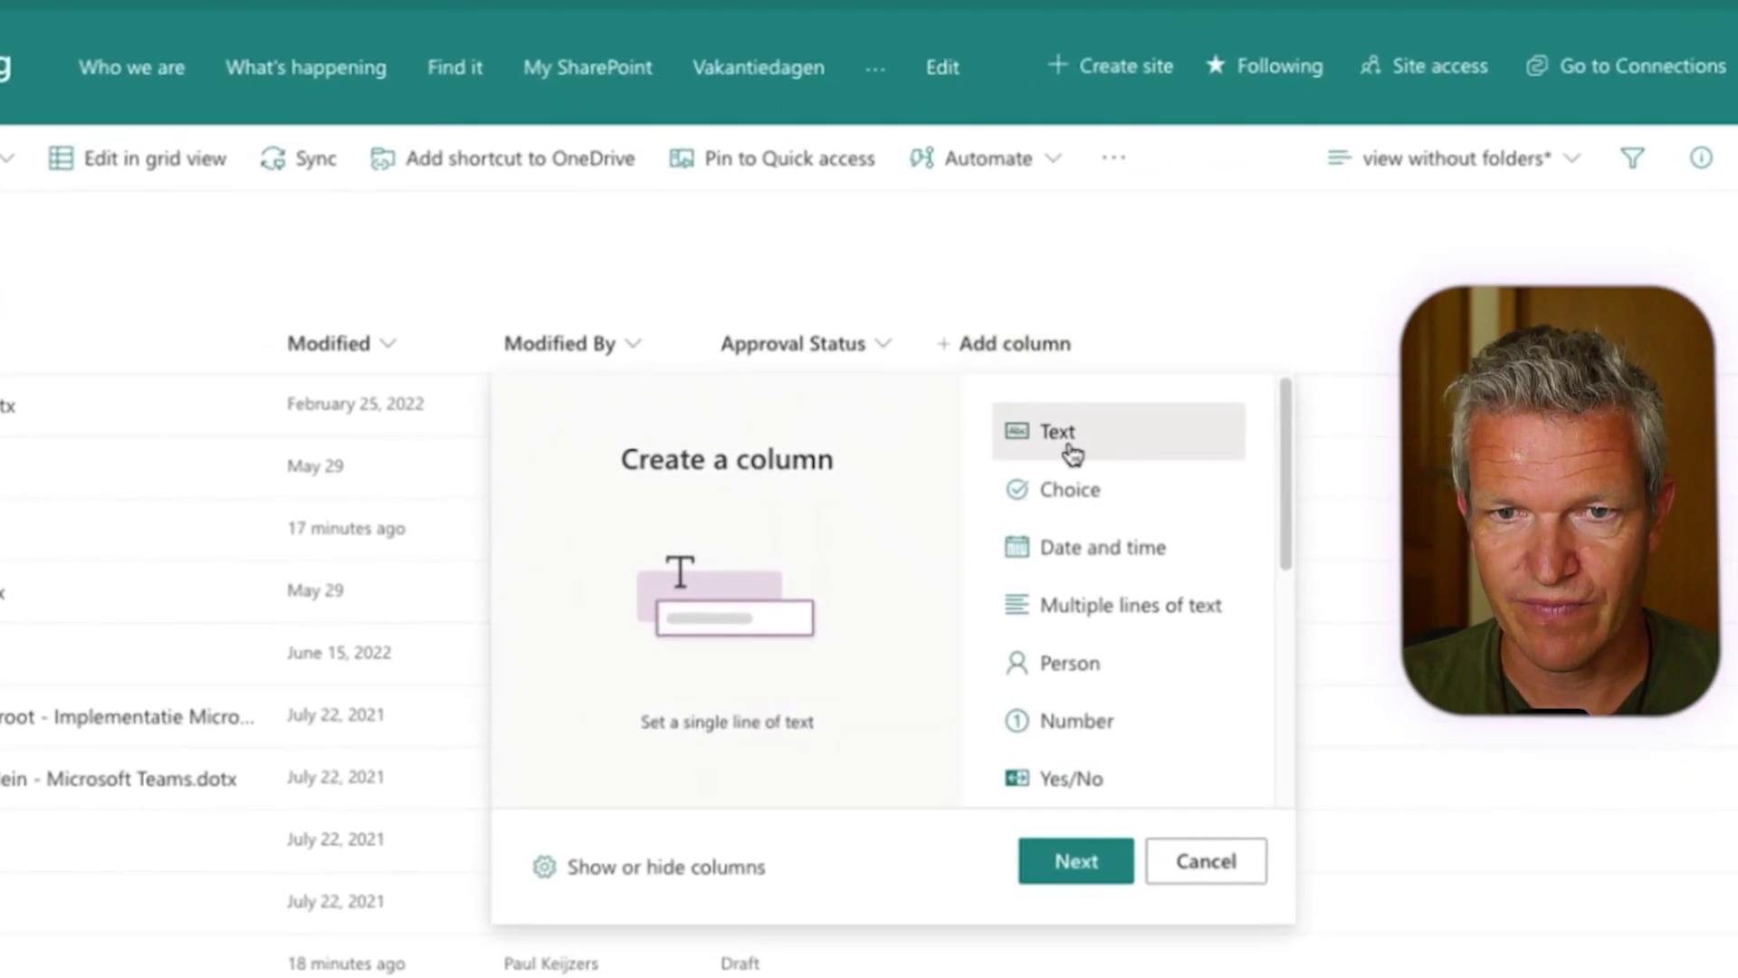
{"action": "left_click", "coordinate": [1065, 876]}
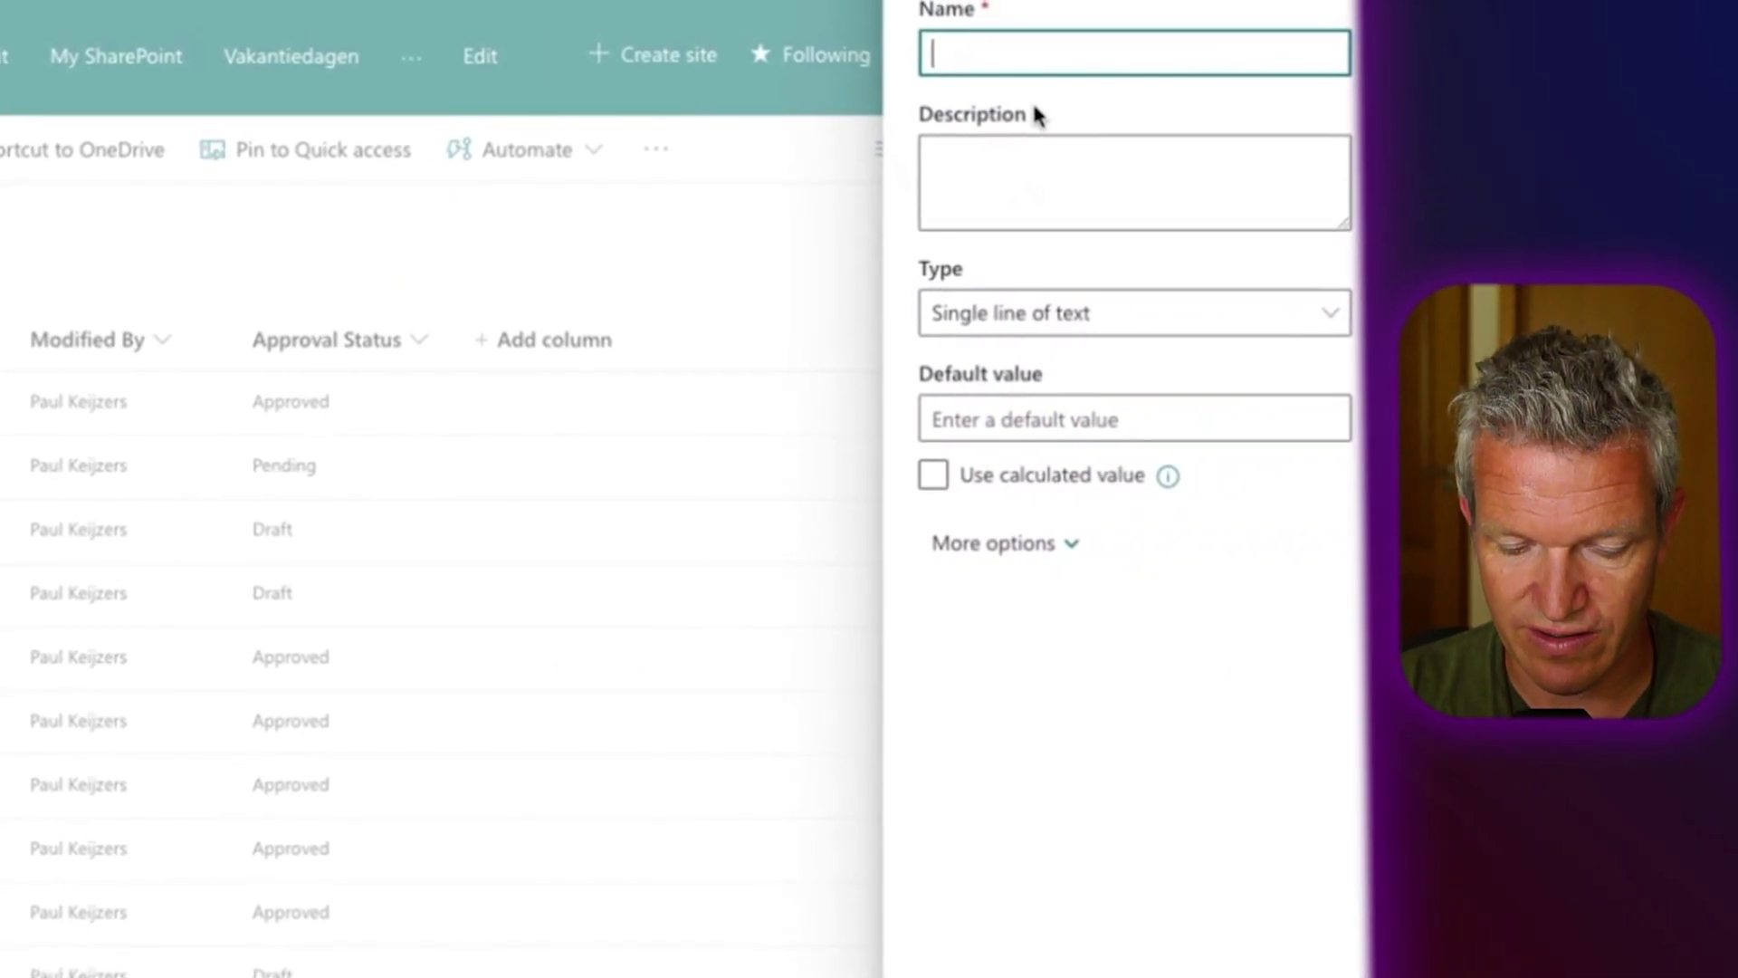
{"action": "type", "text": "path"}
{"action": "key", "text": "Tab"}
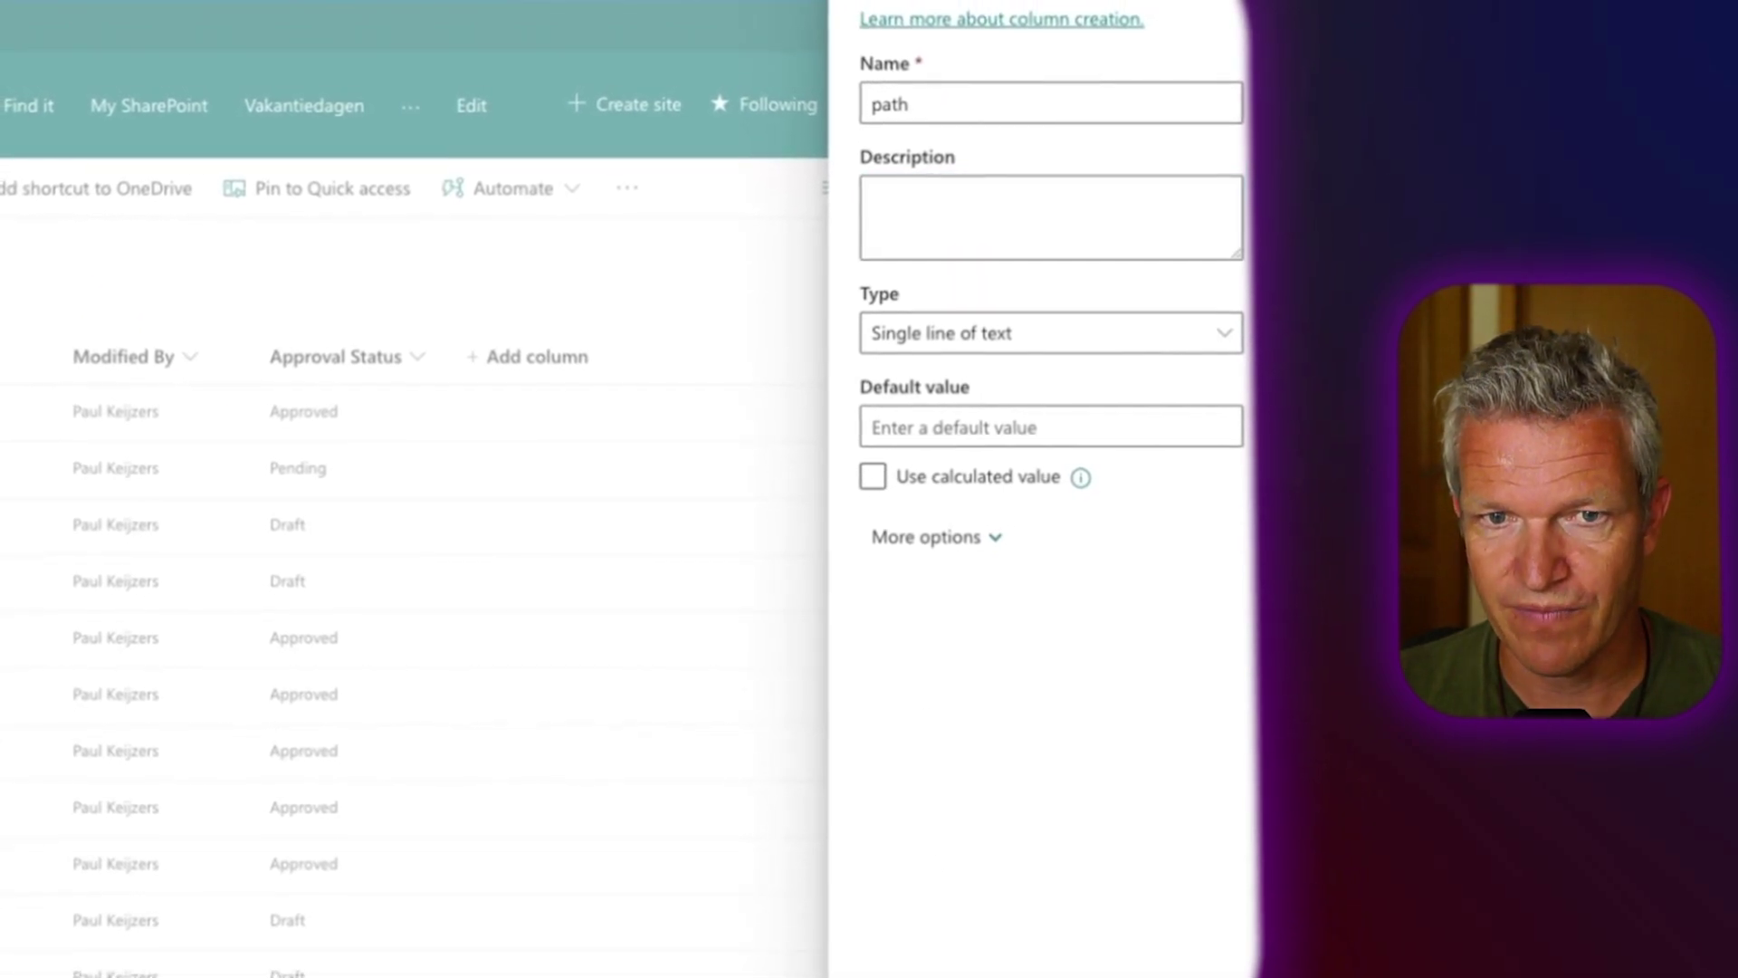
{"action": "left_click", "coordinate": [893, 940]}
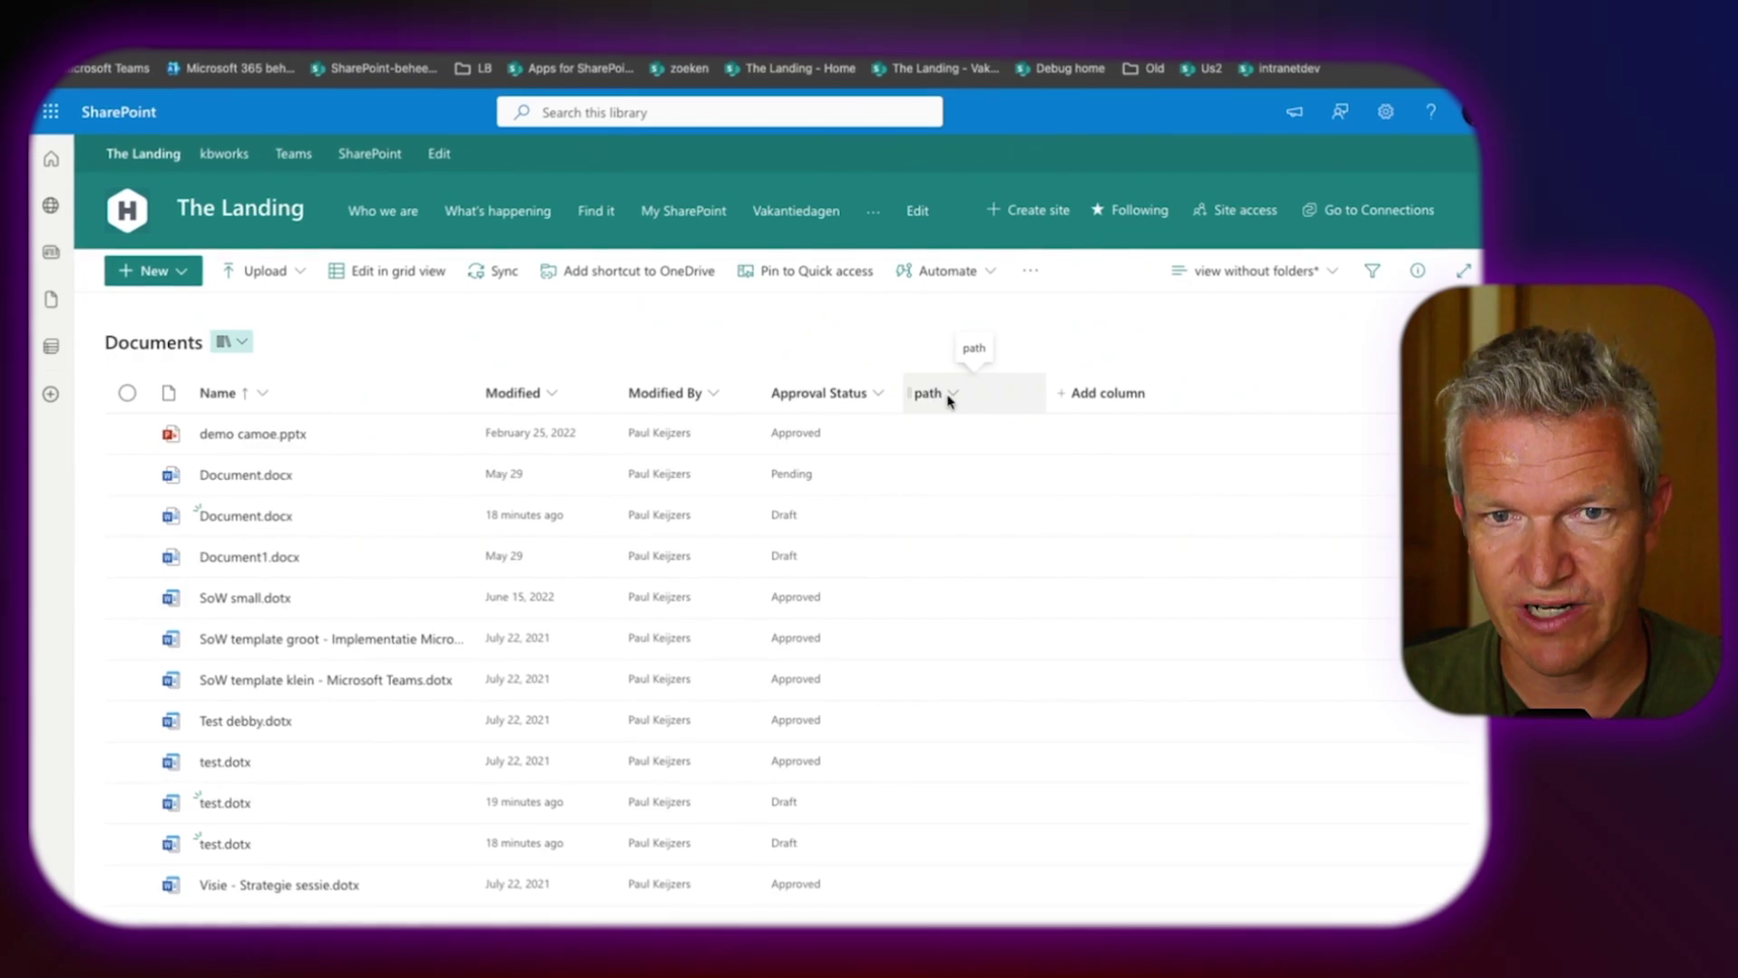
Open the path column header menu to reach its column settings.
{"action": "left_click", "coordinate": [948, 399]}
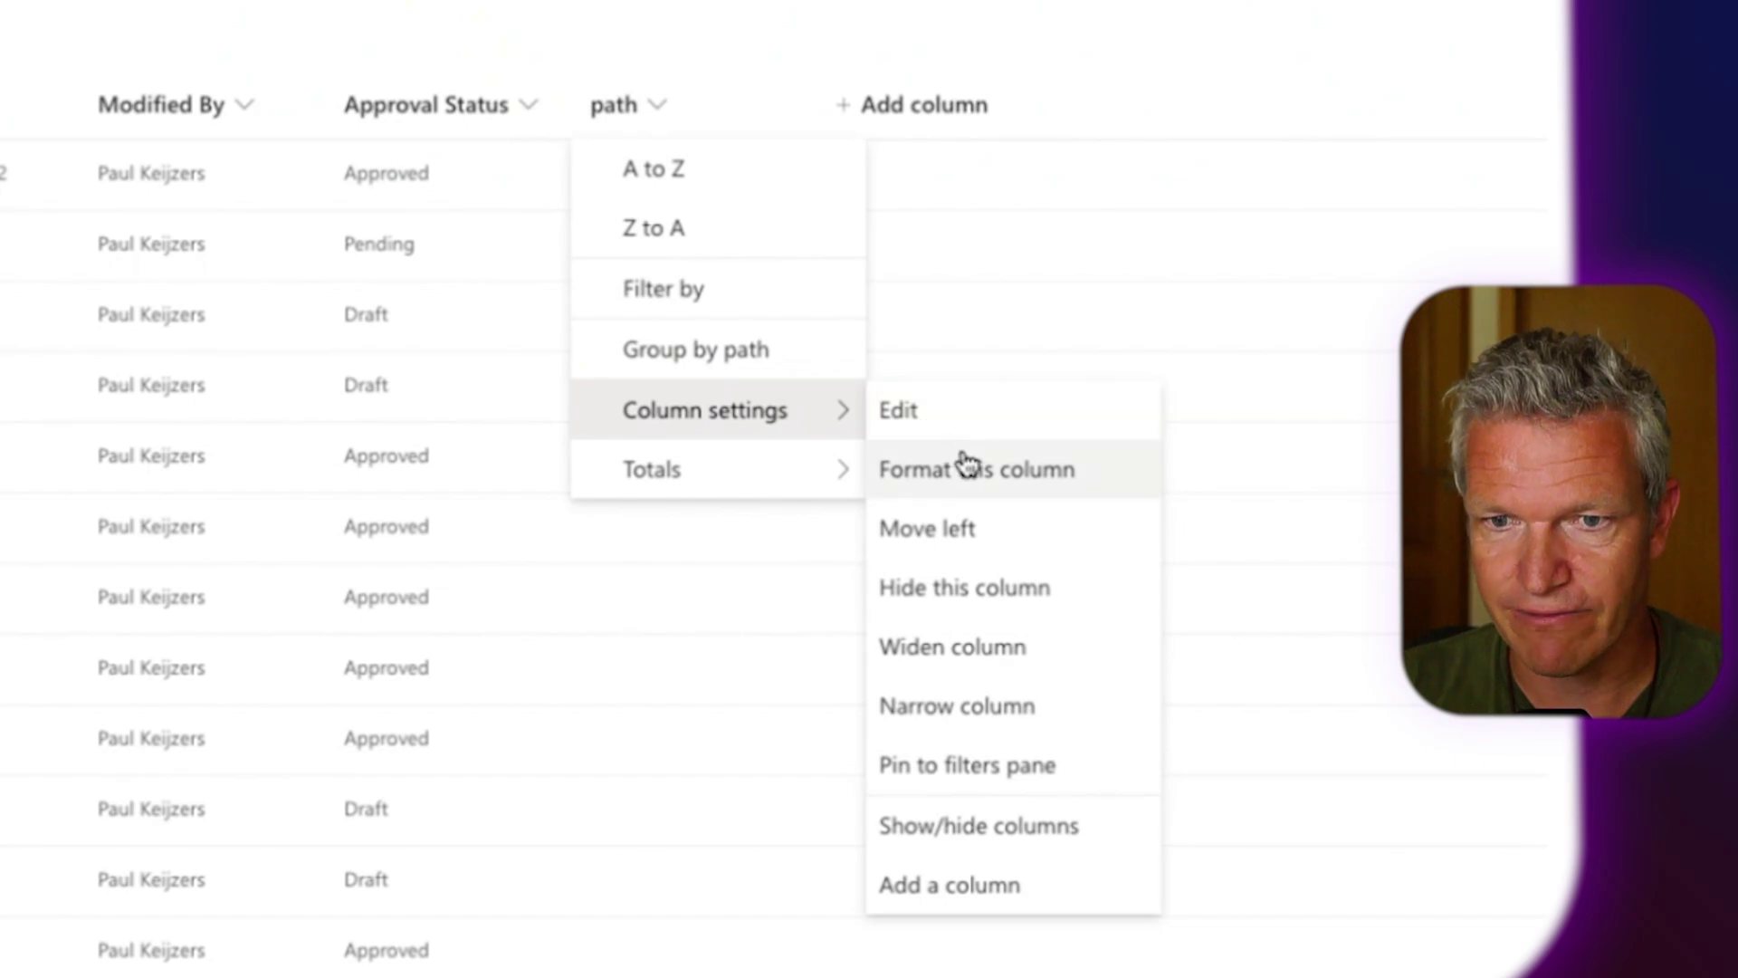
In advanced mode, replace the path column's JSON with substring/FileRef formatting showing each file's folder.
{"action": "left_click", "coordinate": [967, 464]}
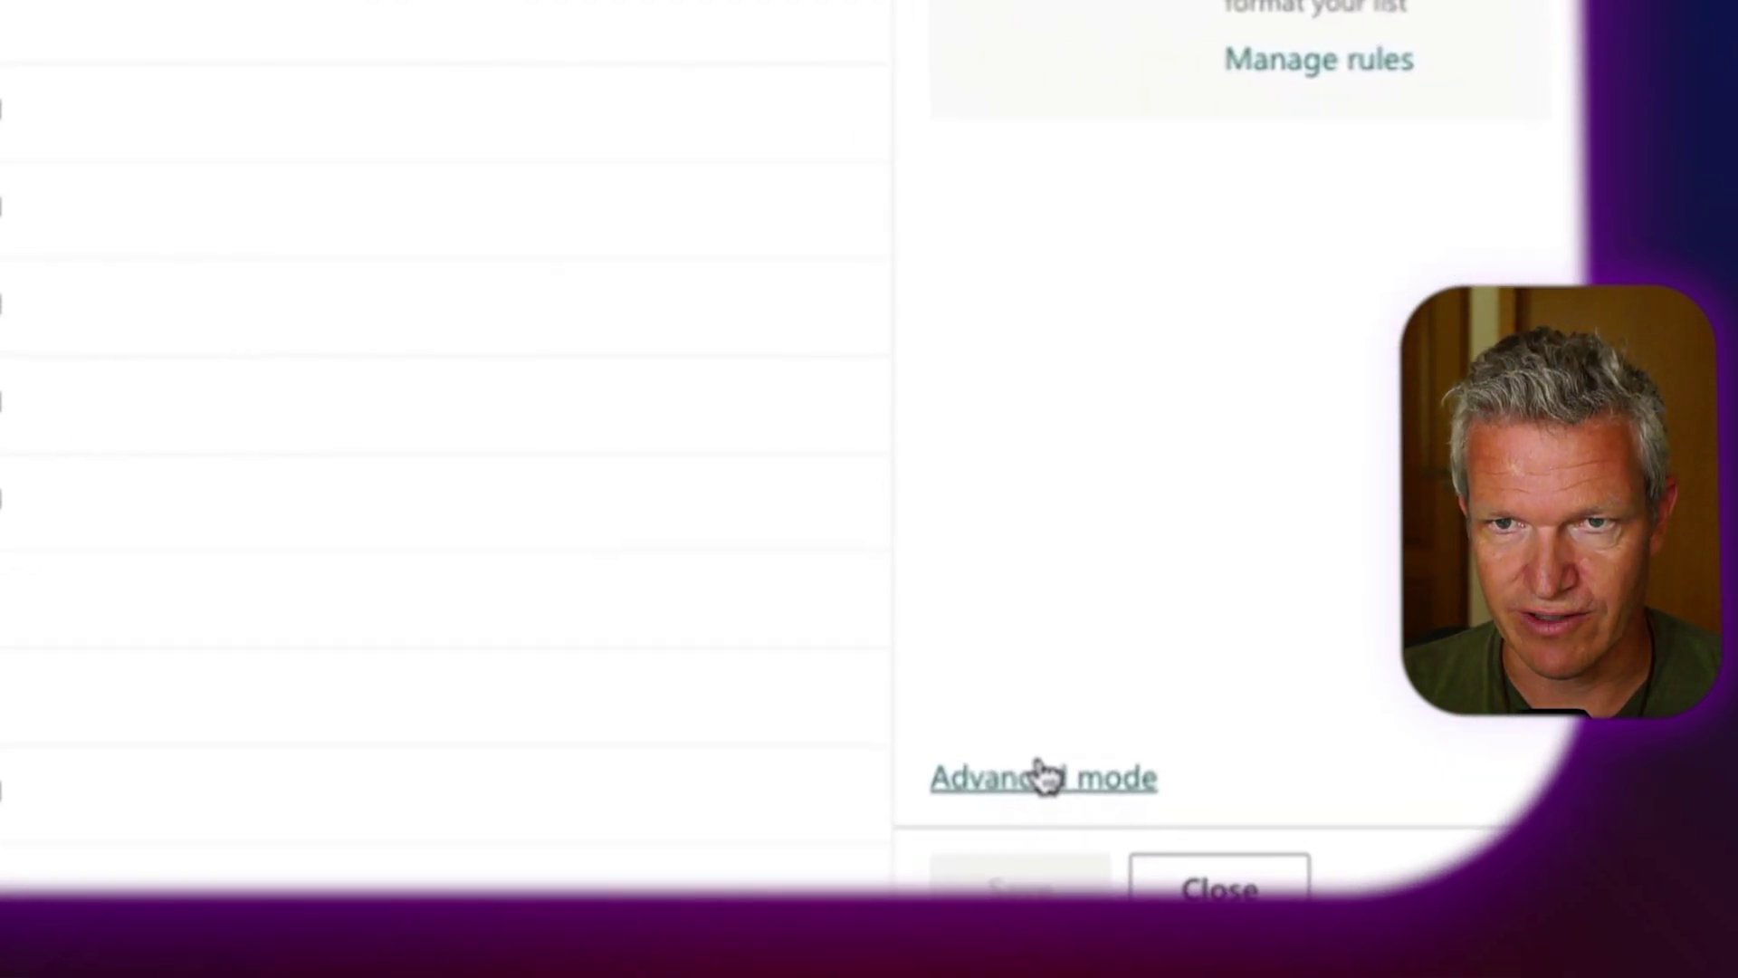
{"action": "left_click", "coordinate": [1046, 782]}
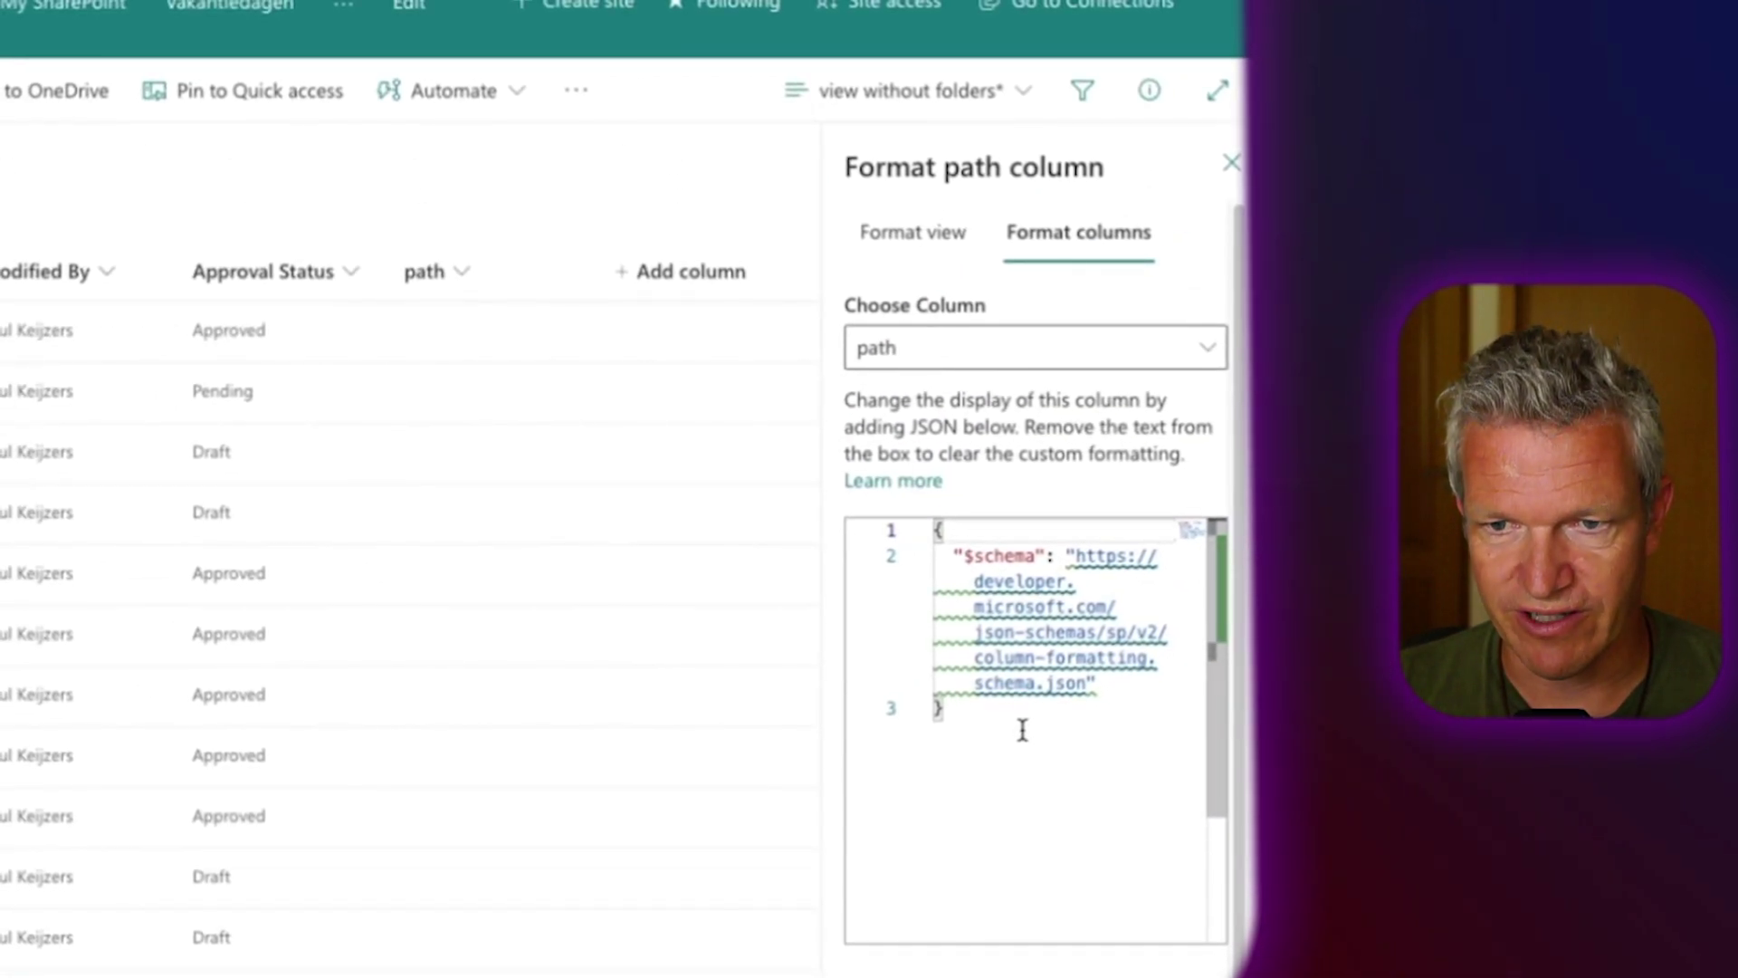
{"action": "left_click", "coordinate": [1118, 686]}
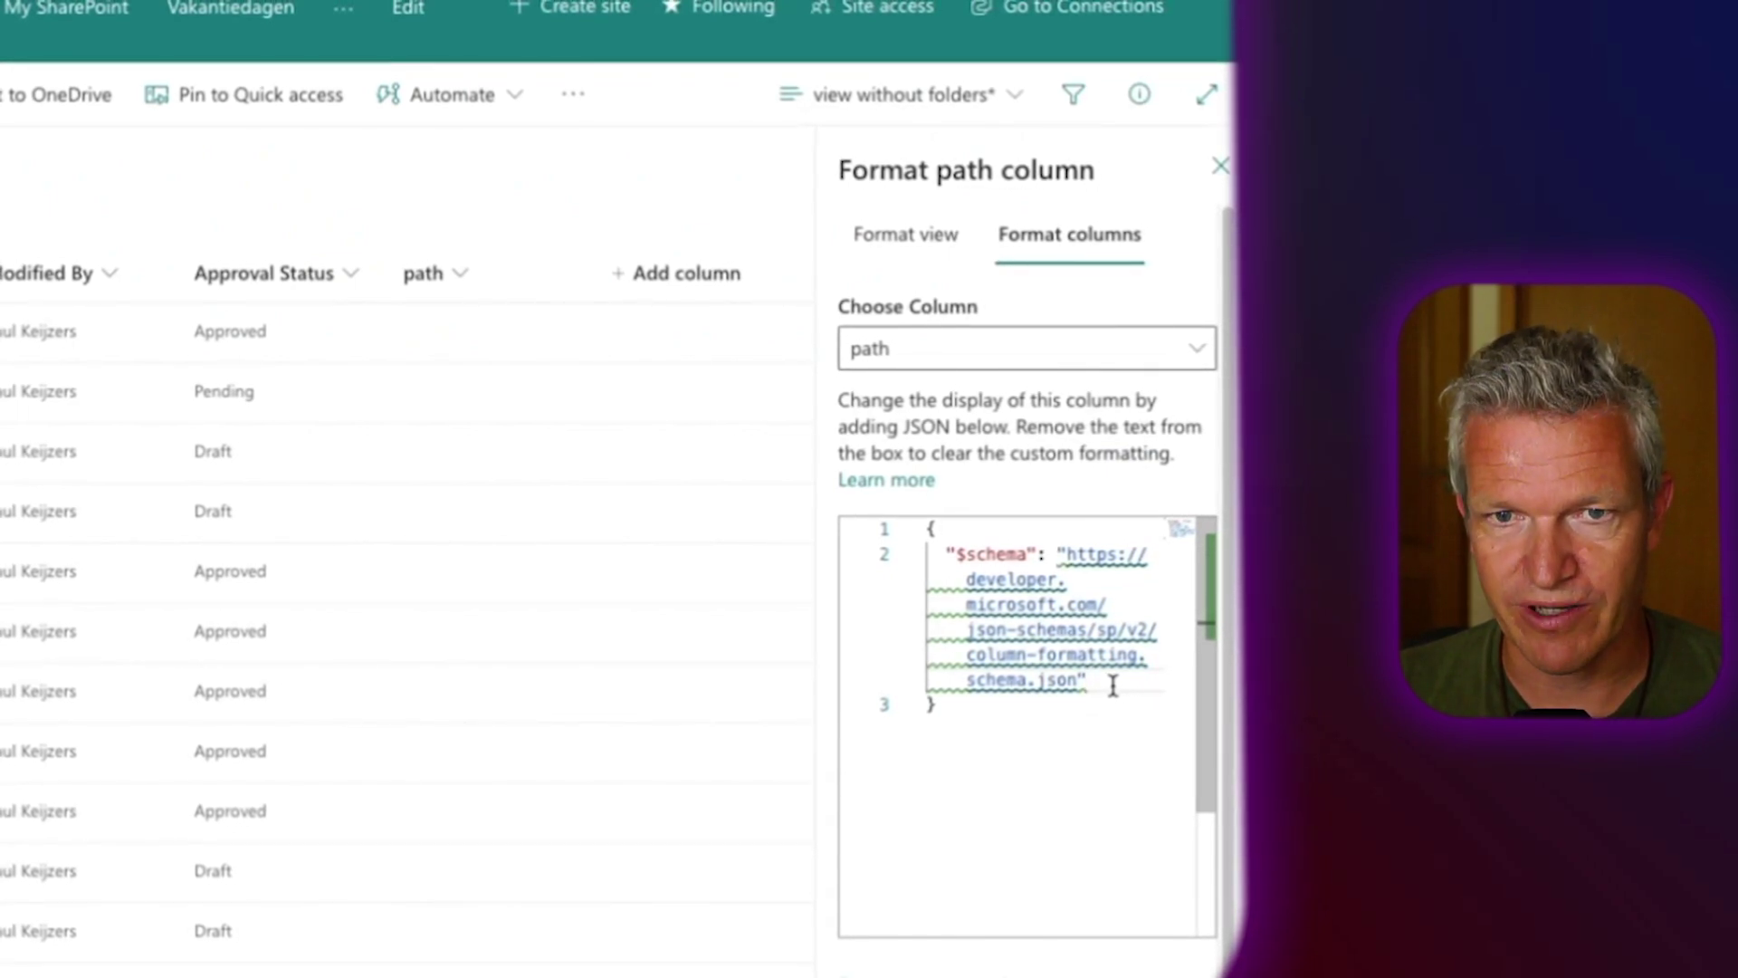
{"action": "left_click", "coordinate": [1001, 767]}
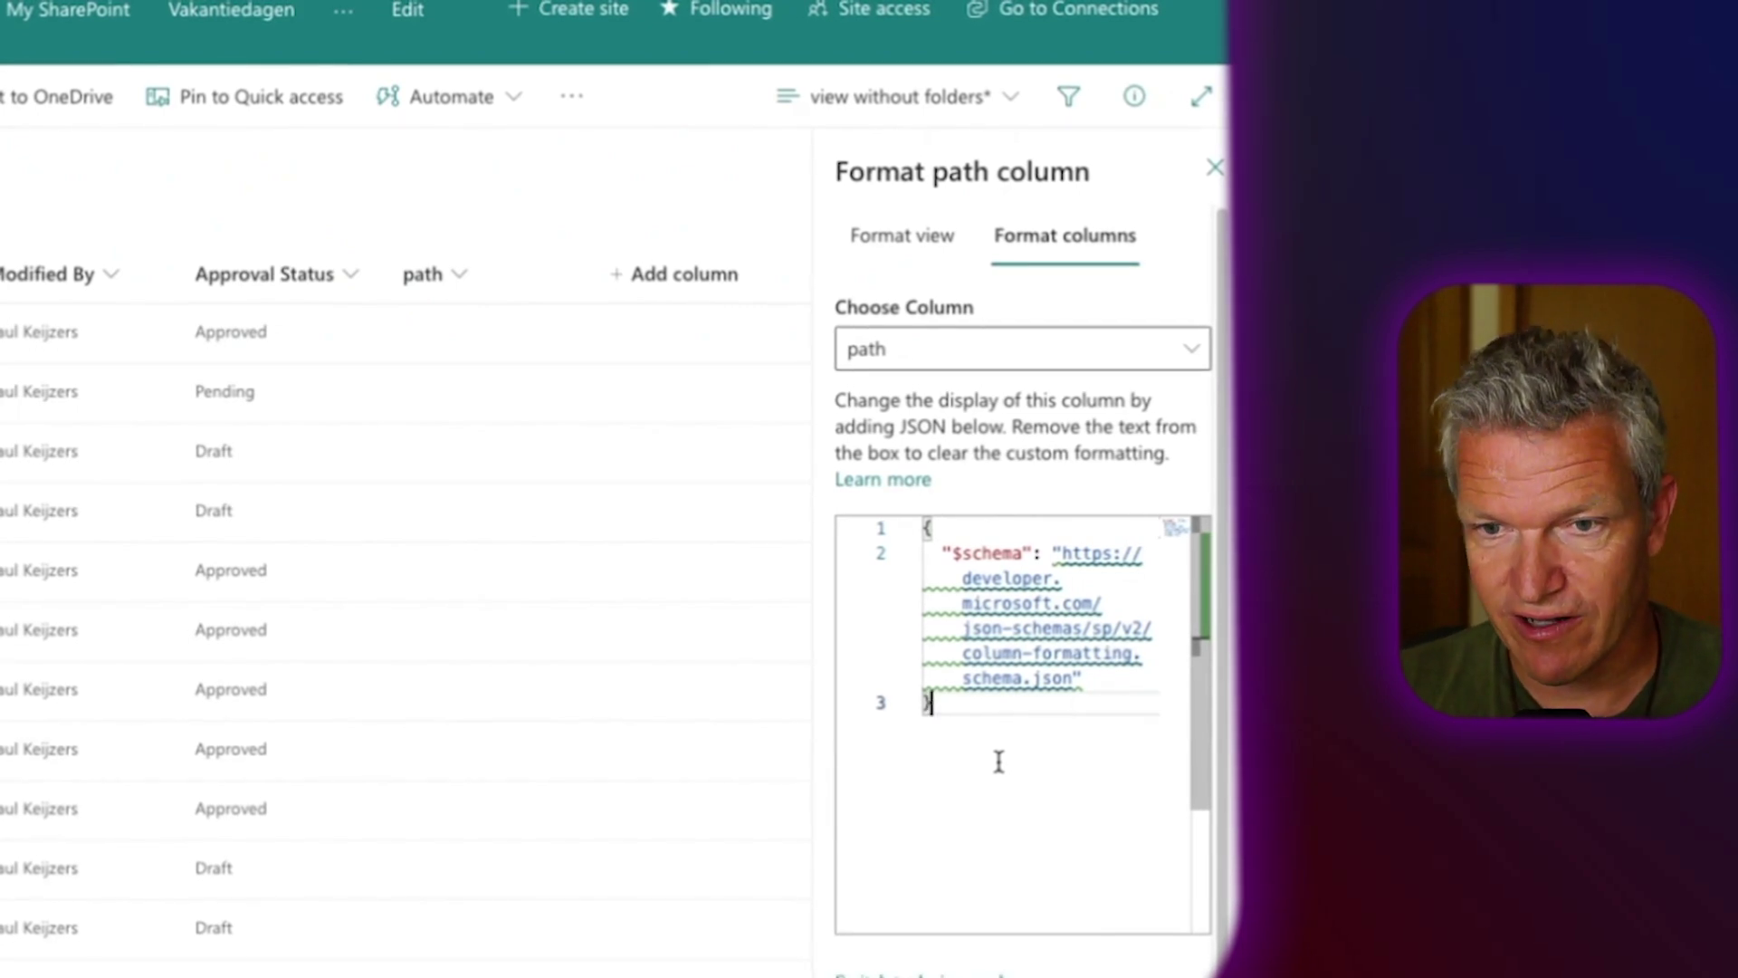
{"action": "left_click_drag", "start_coordinate": [981, 715], "coordinate": [910, 526]}
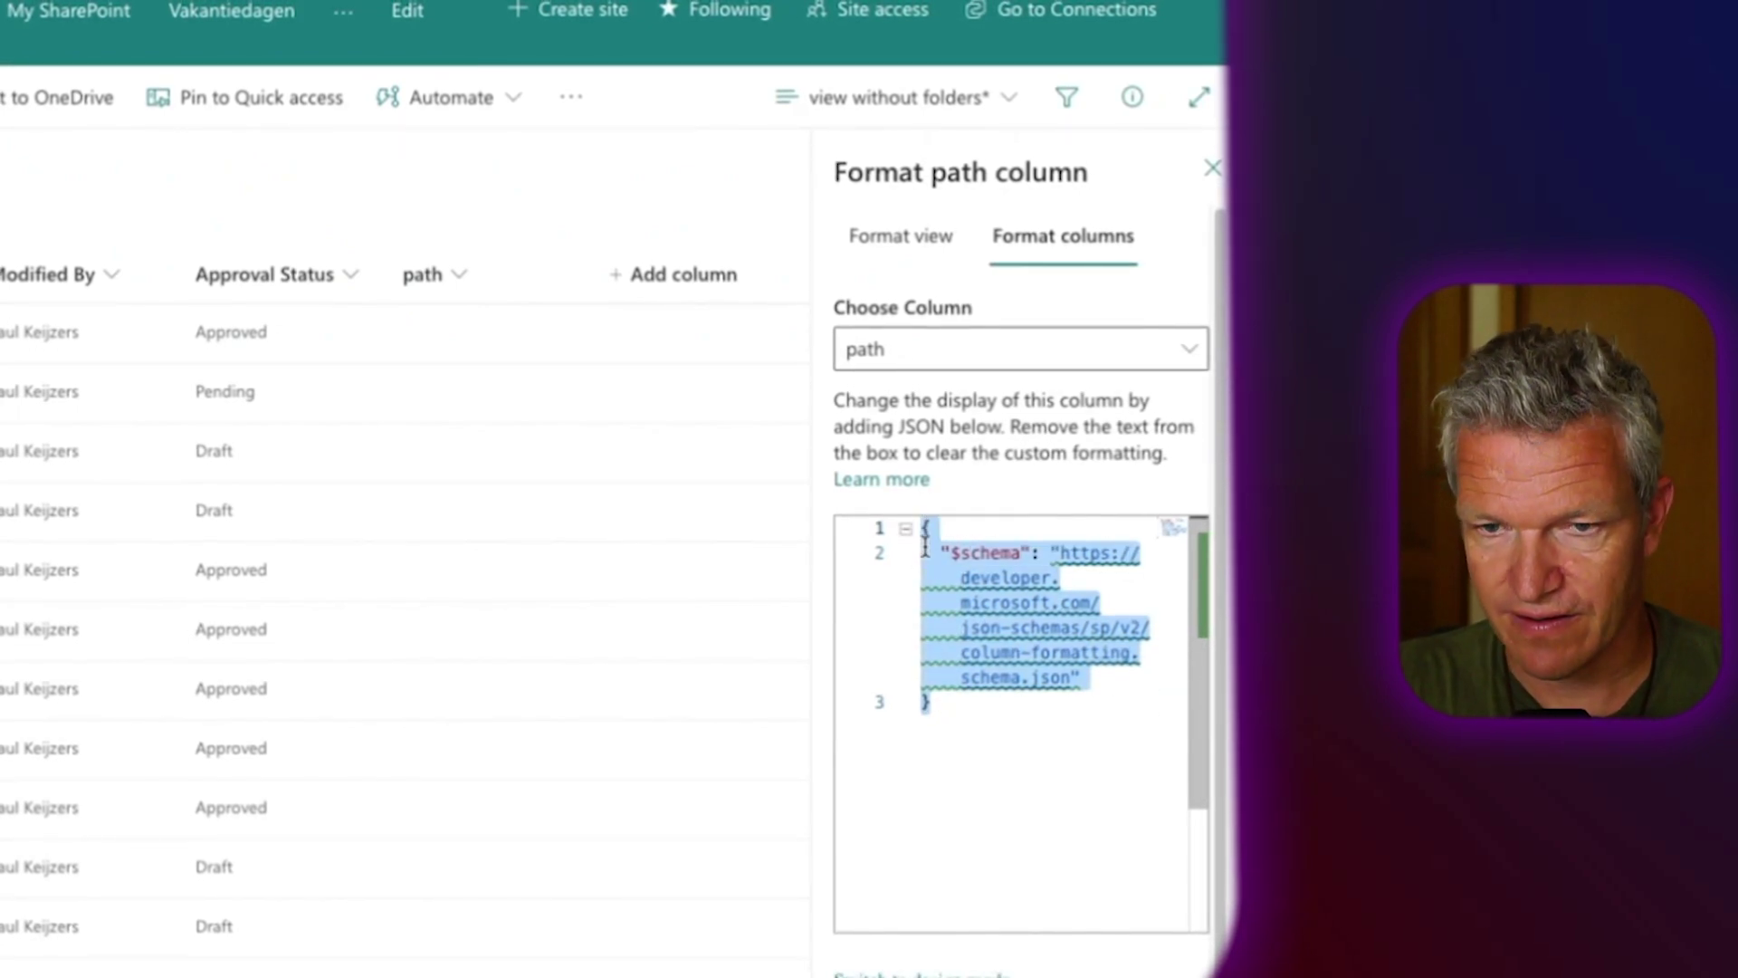
{"action": "type", "text": "{   \"$schema\": \"https://developer.microsoft.com/json-schemas/sp/v2/column-formatting.schema.json\",   \"elmType\": \"div\",   \"txtContent\": \"=substring([$FileRef],lastIndexOf([$FileRef],'/'),indexOf([$FileRef],'Documents')+9)\" }"}
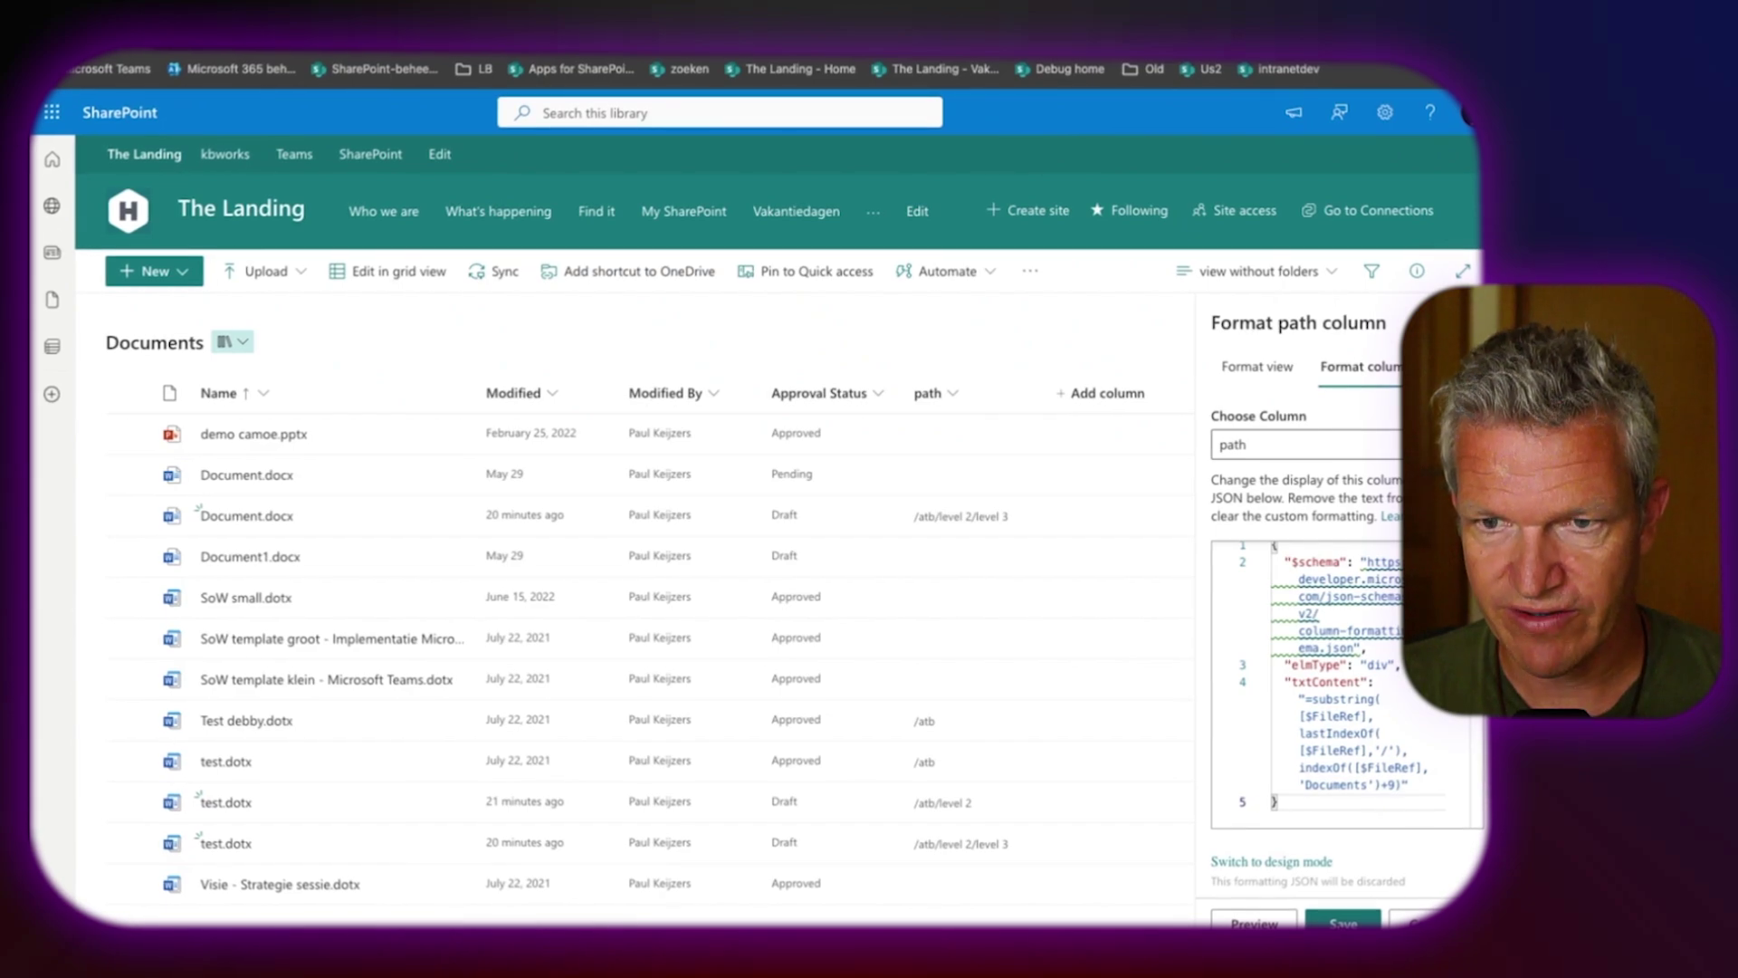
{"action": "key", "text": "Escape"}
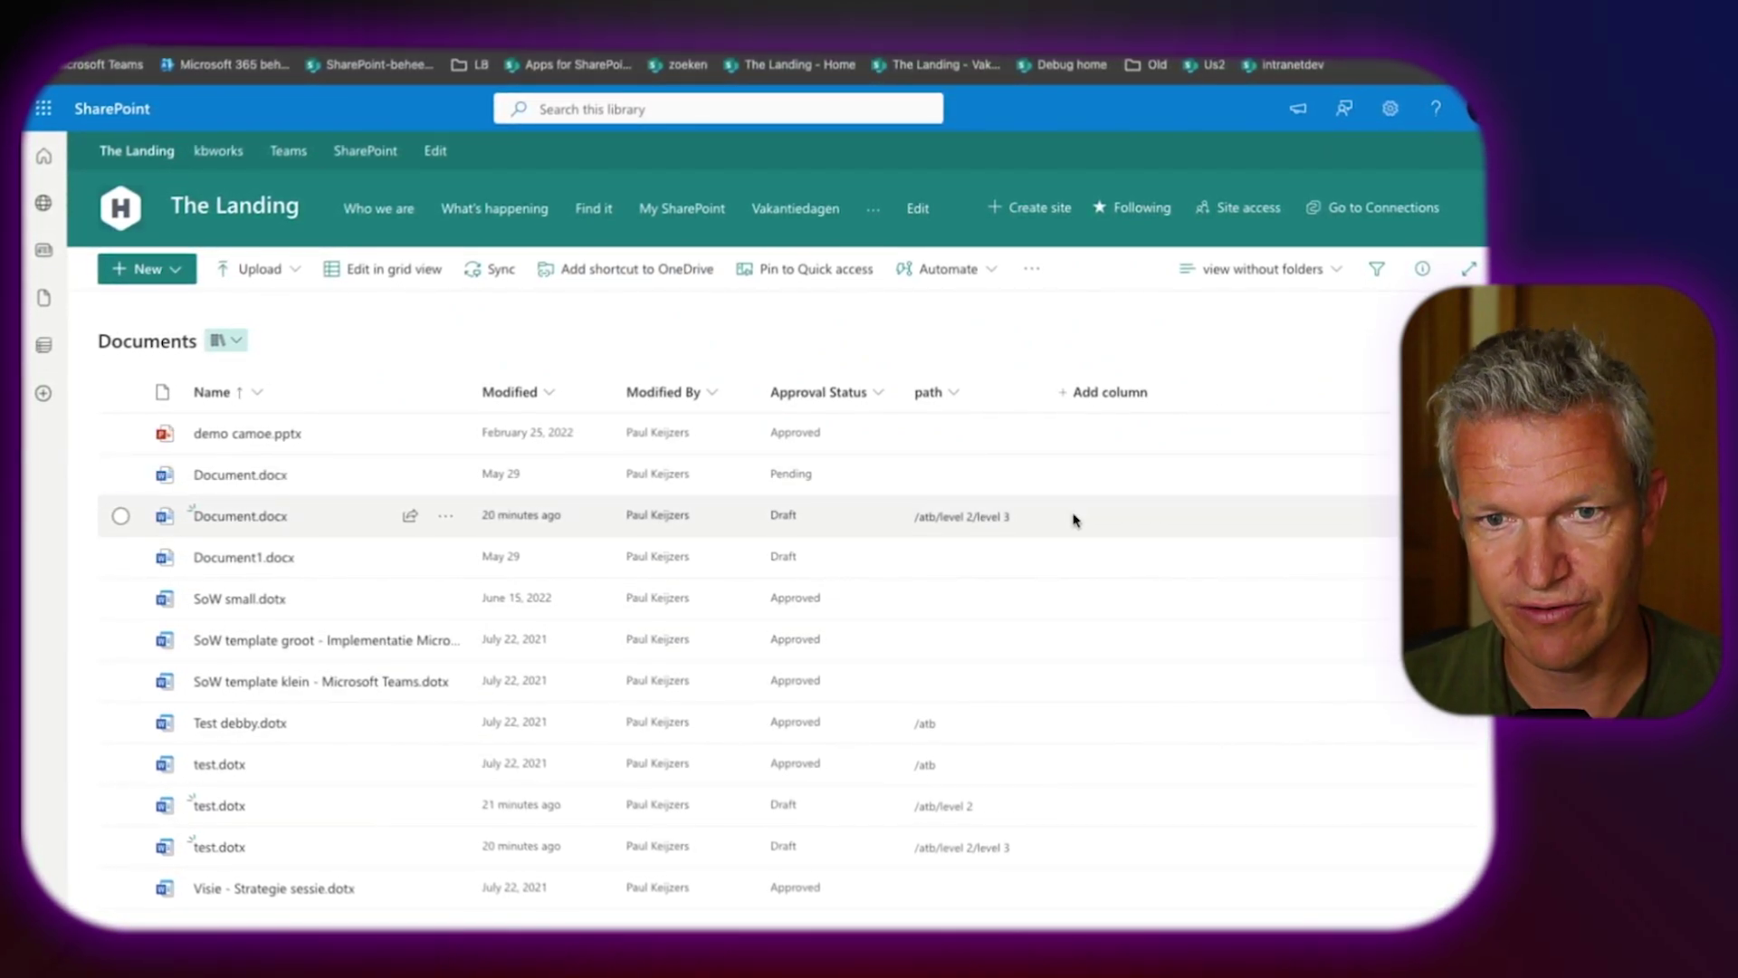
{"action": "left_click", "coordinate": [957, 396]}
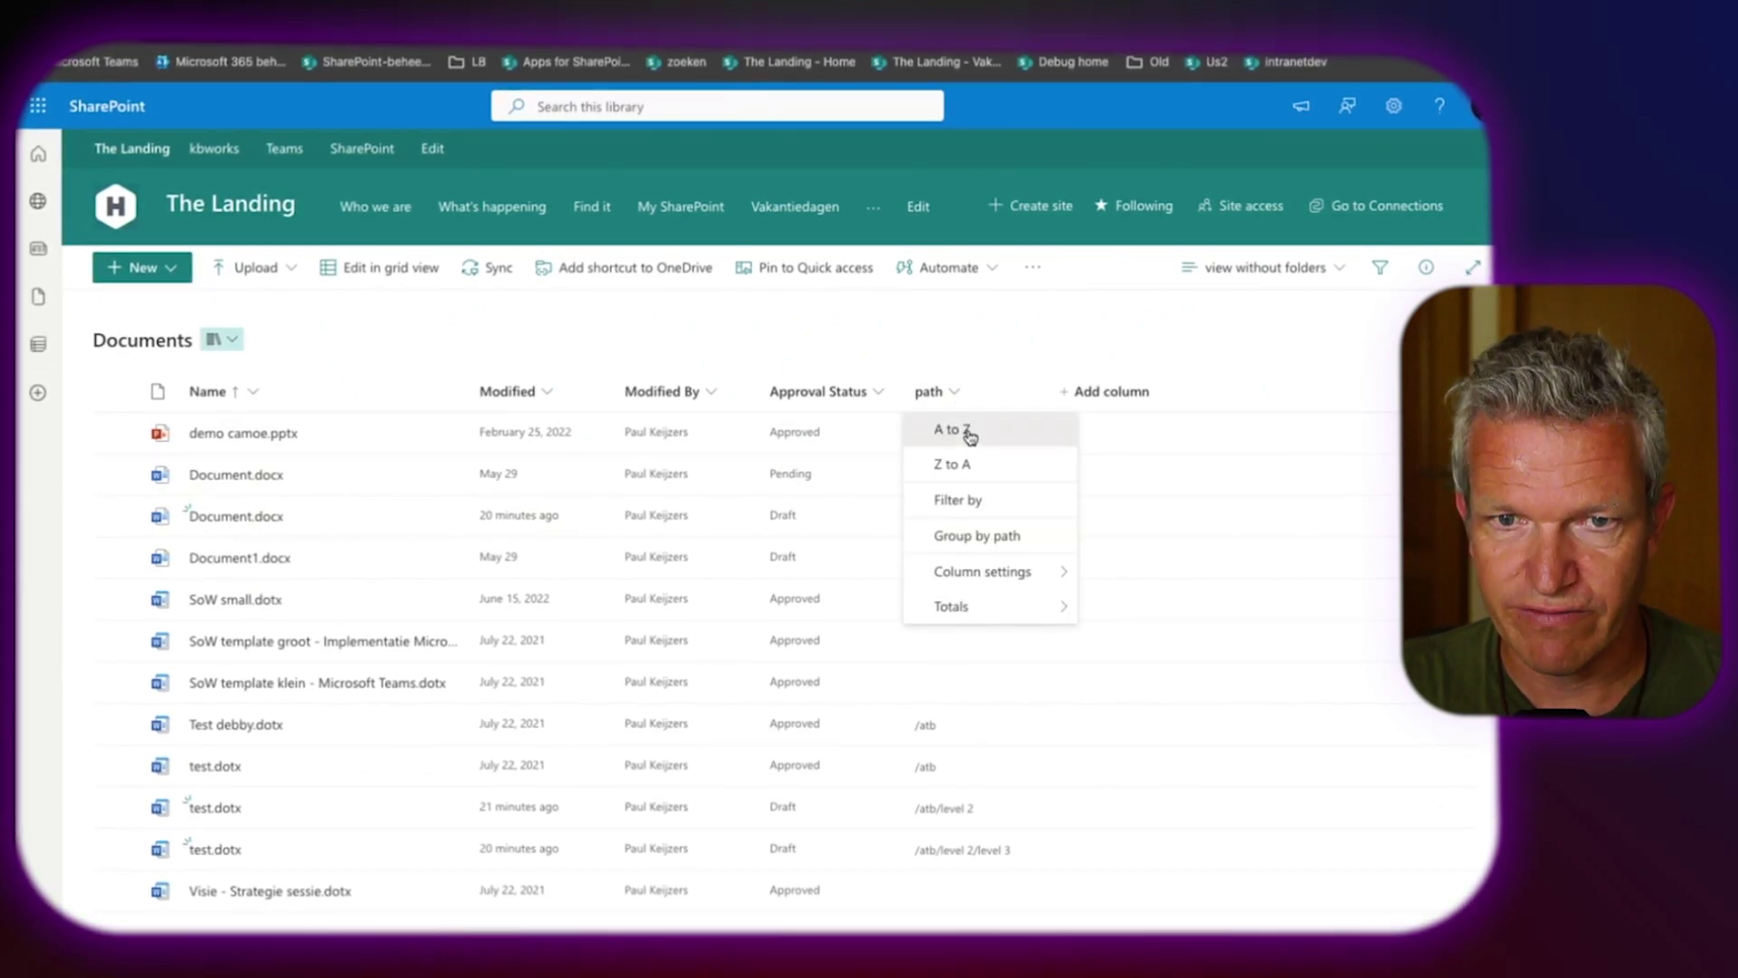
{"action": "left_click", "coordinate": [969, 434]}
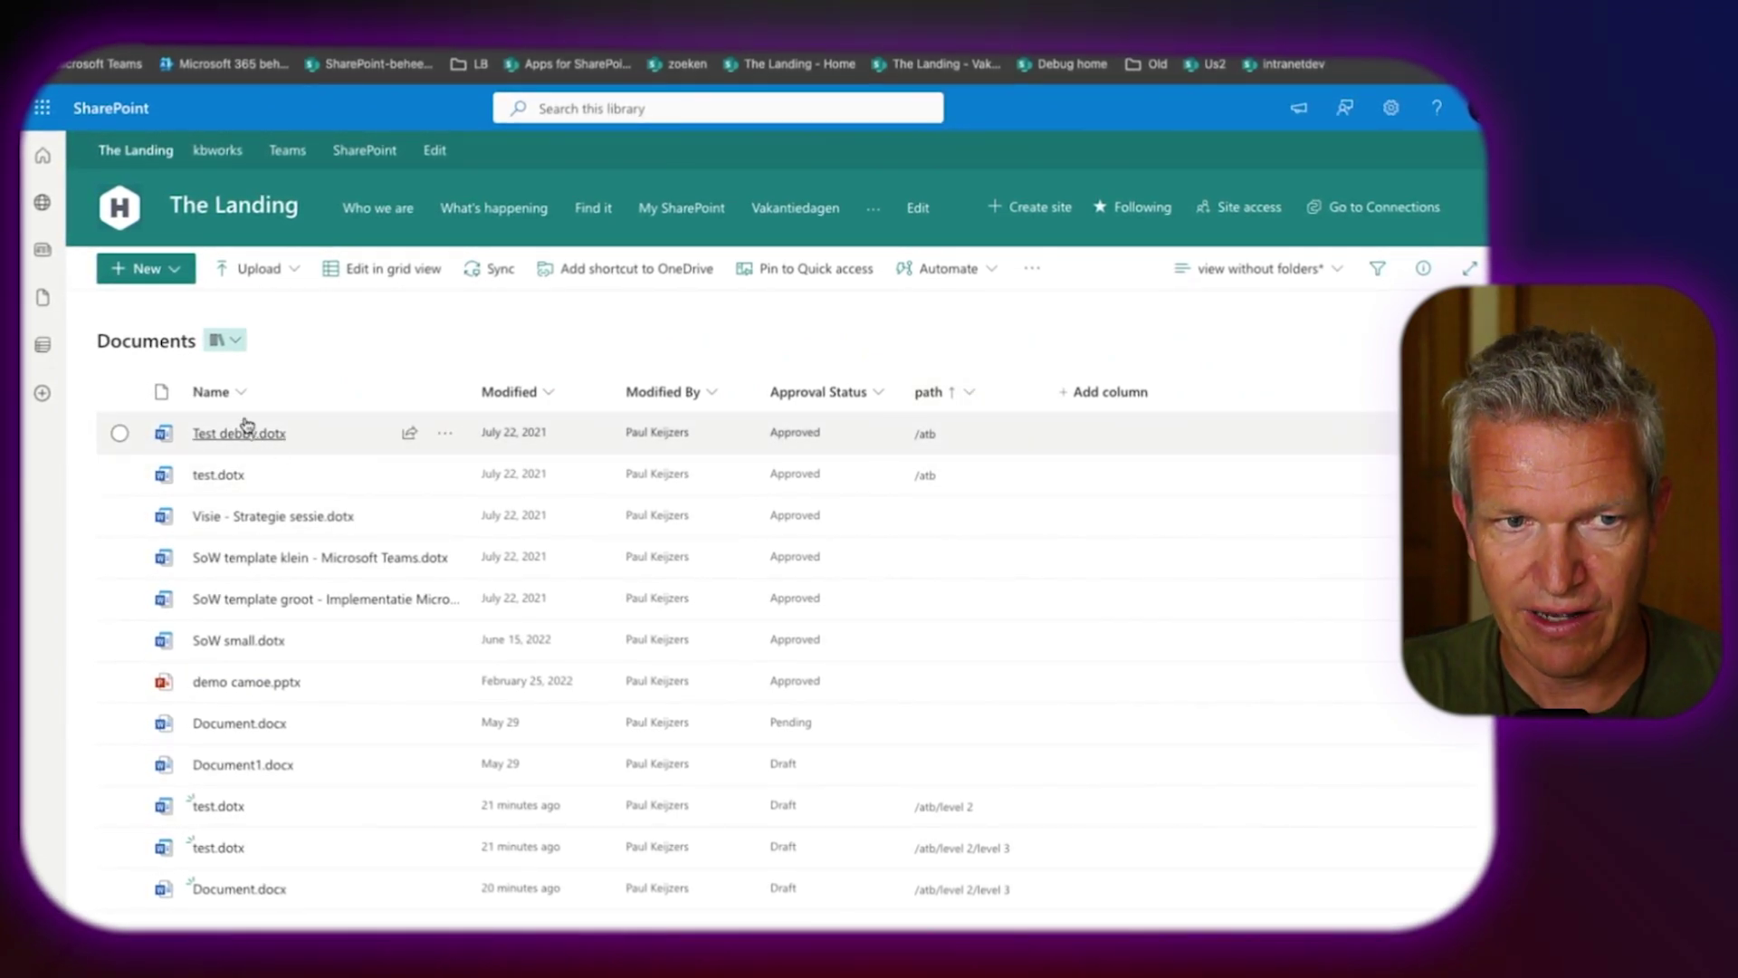
{"action": "left_click", "coordinate": [217, 395]}
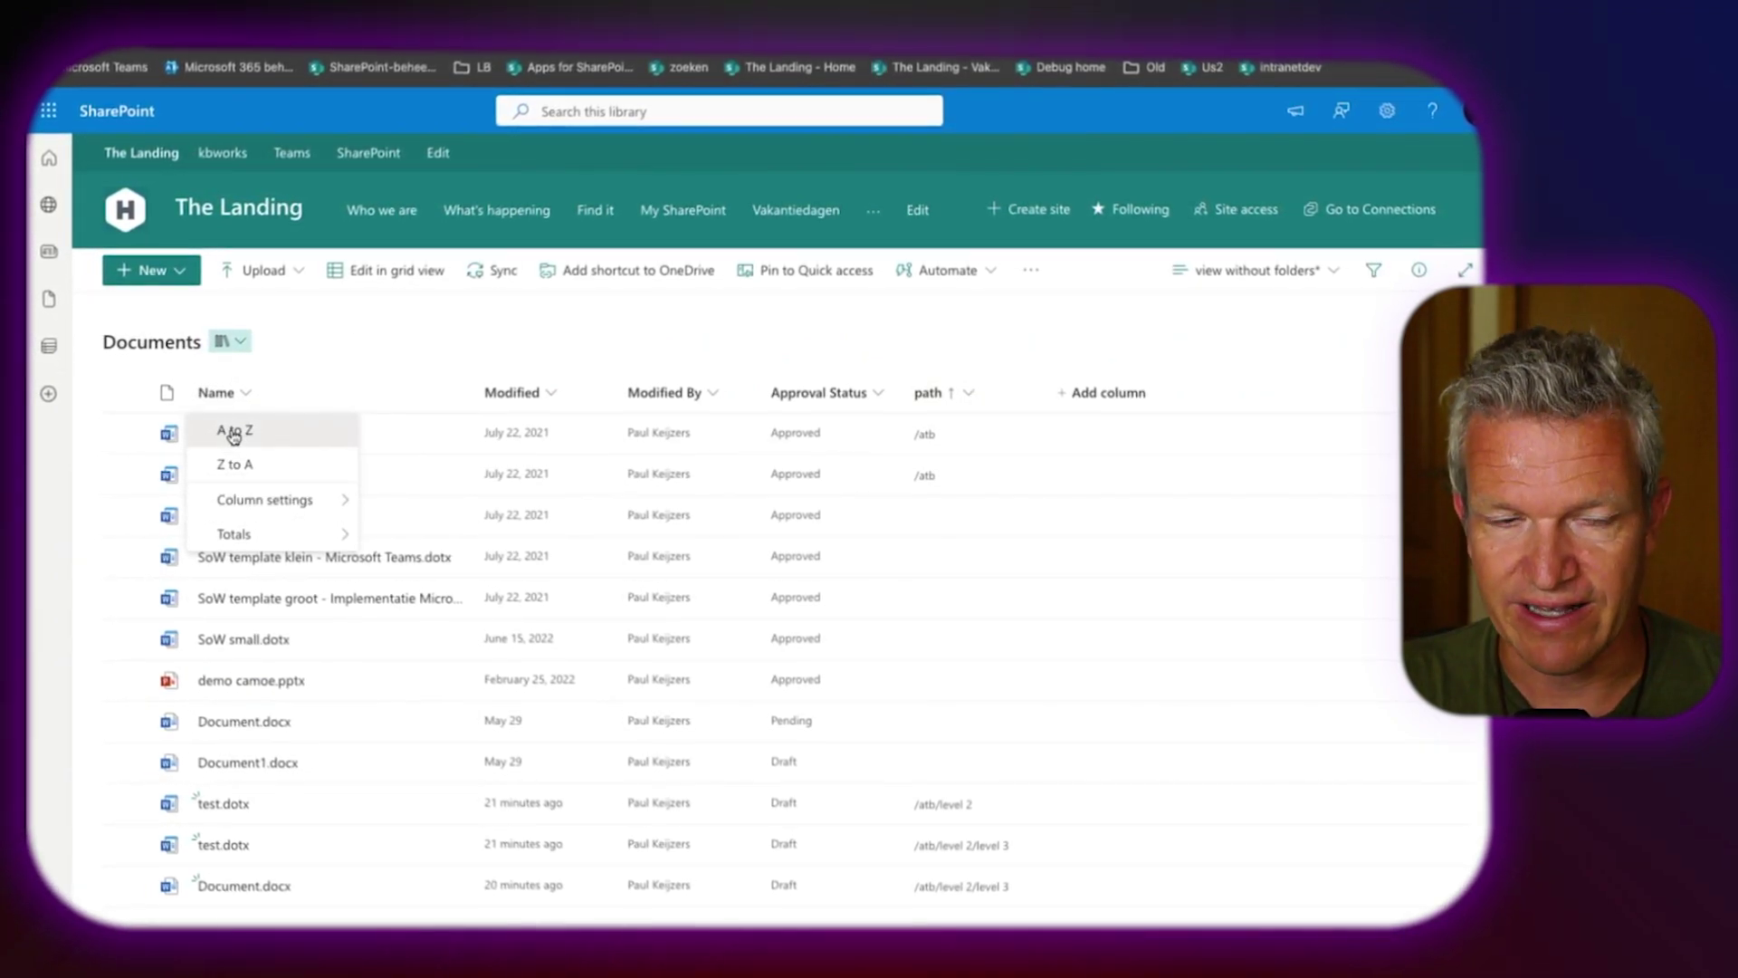
{"action": "left_click", "coordinate": [235, 435]}
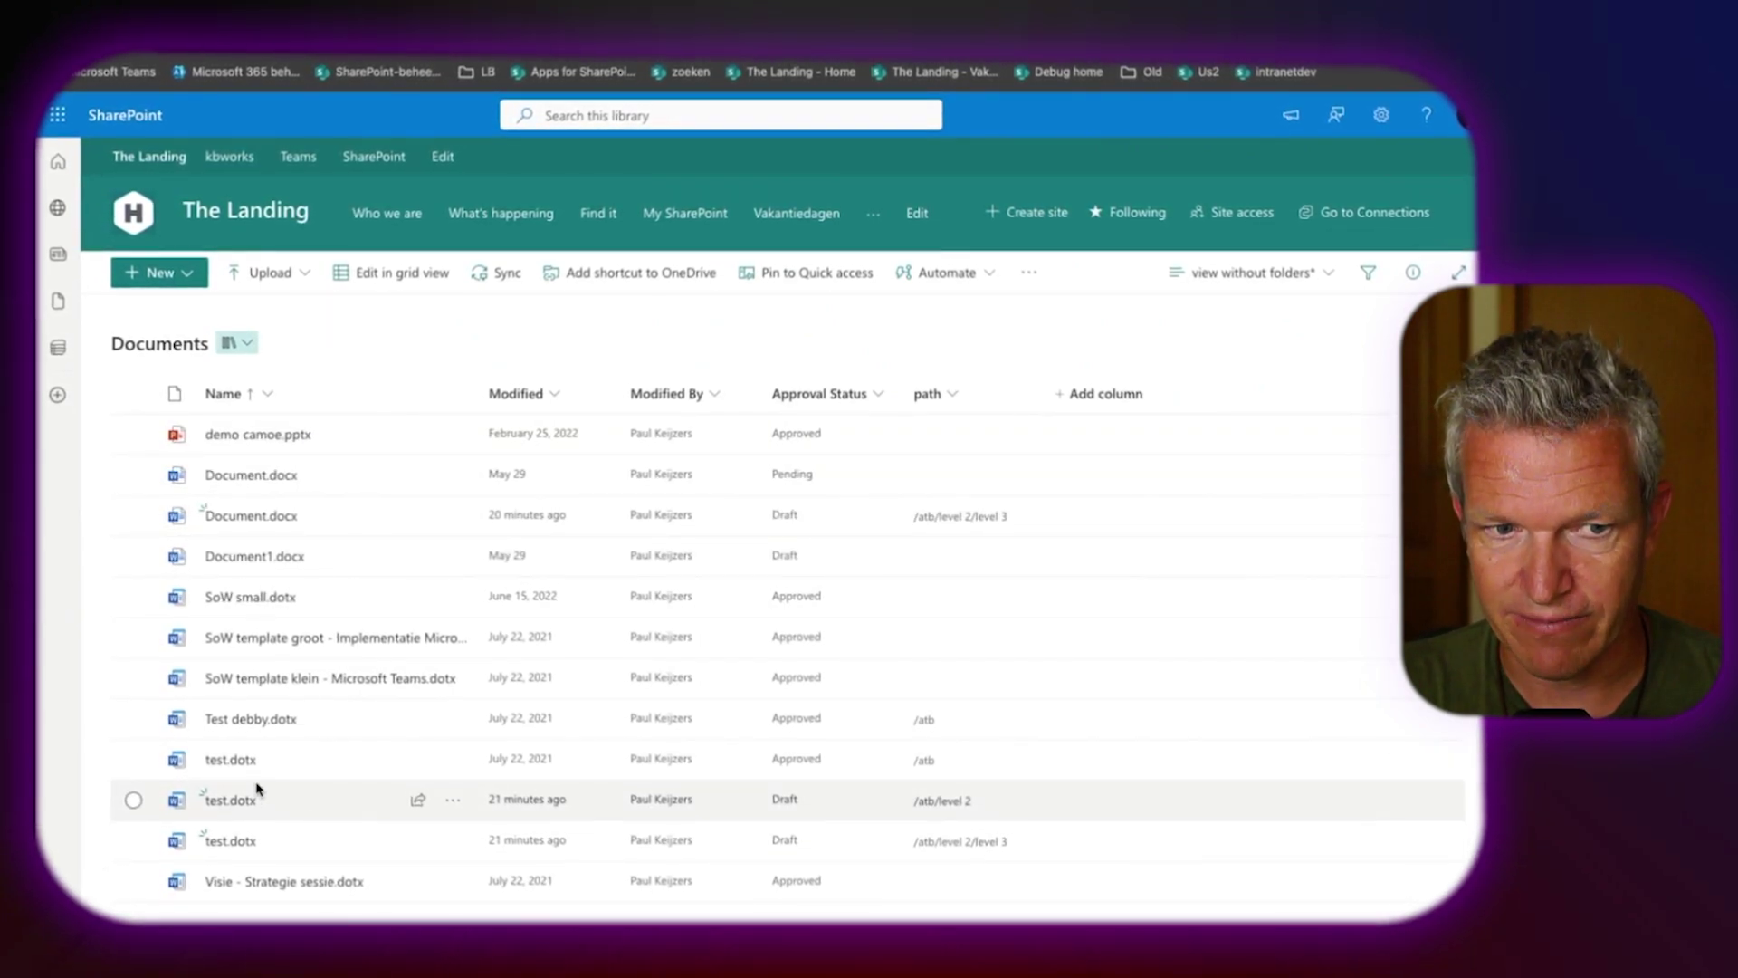